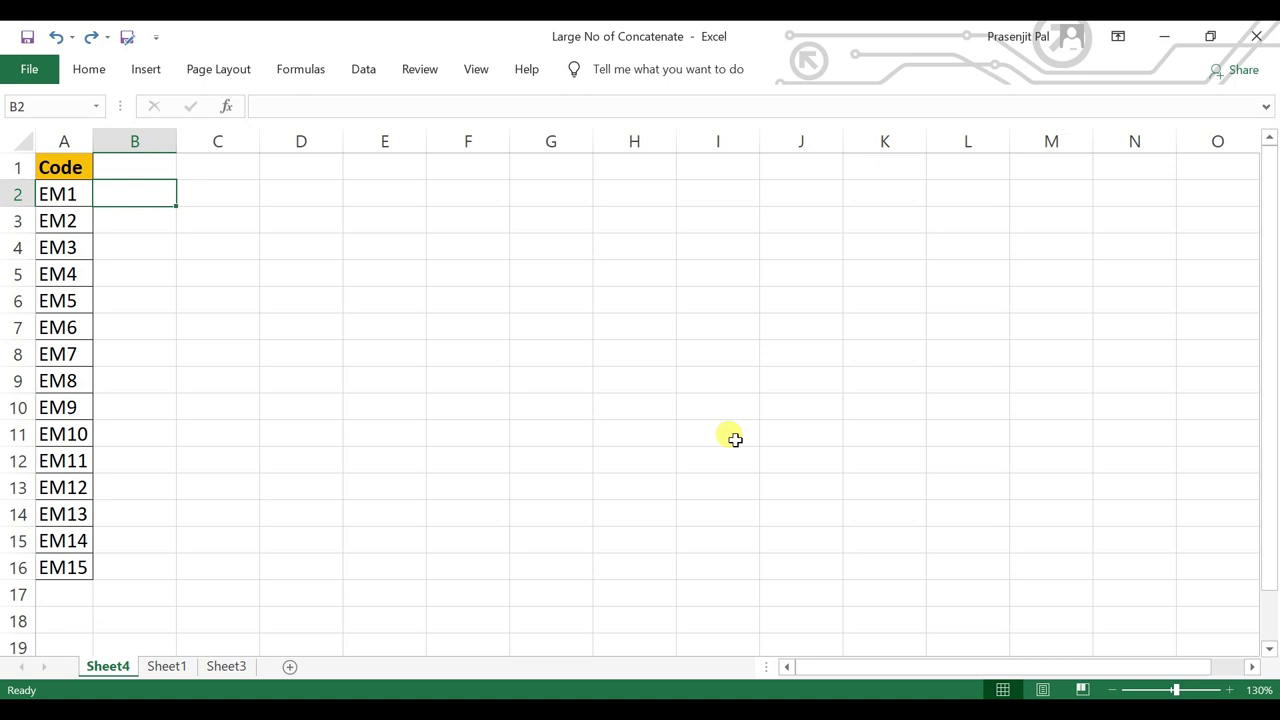
Enter =CONCATENATE(B1," ",A2) in B2 so it displays EM1.
type("=CO")
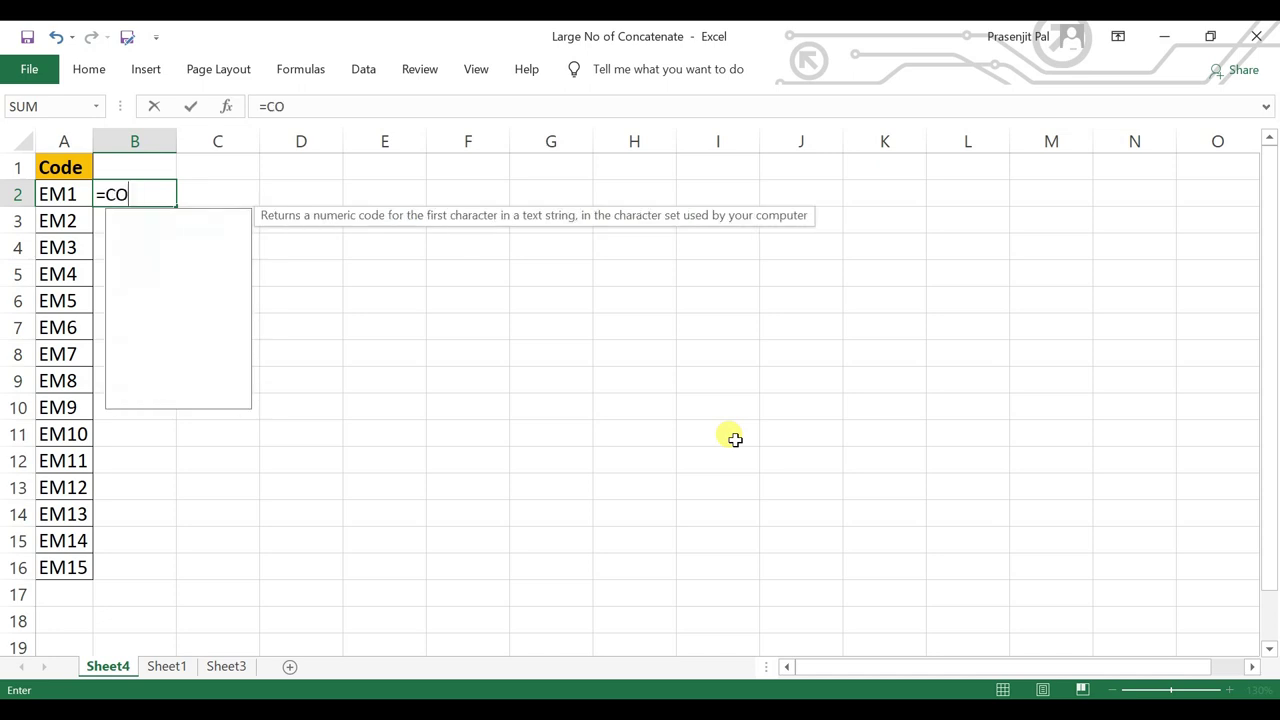
type("NCATENATE(")
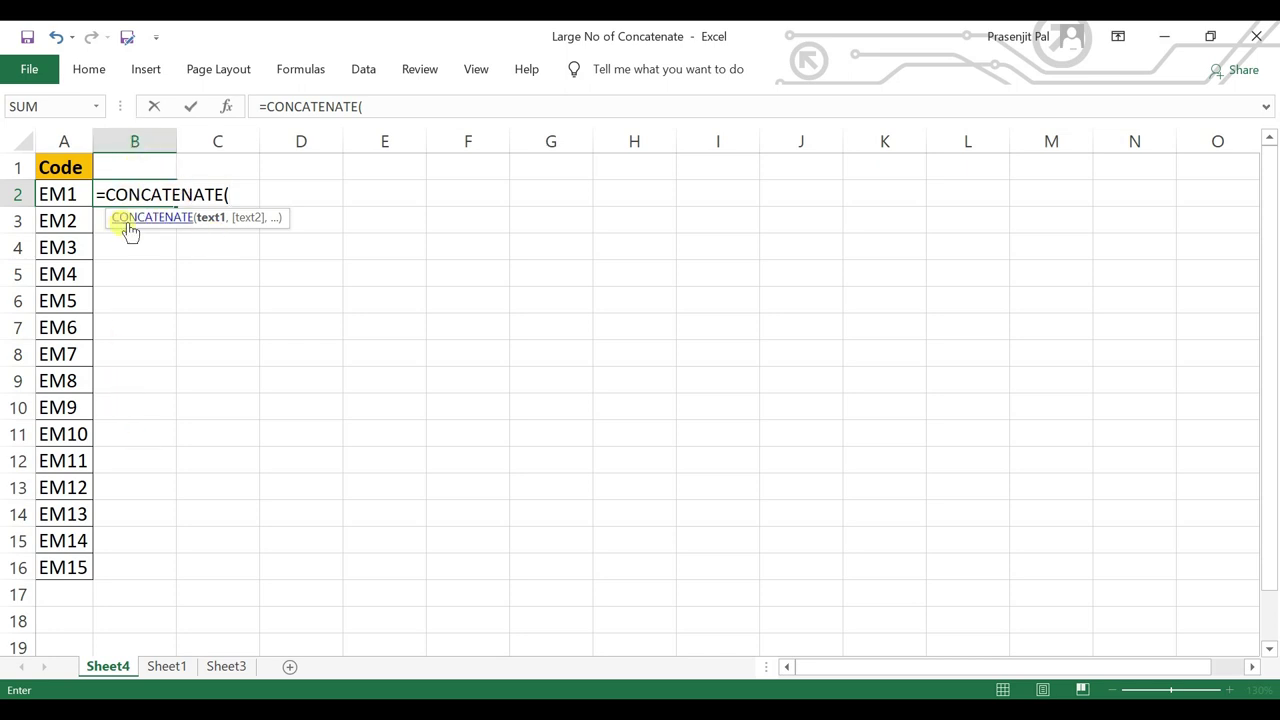
left_click(124, 170)
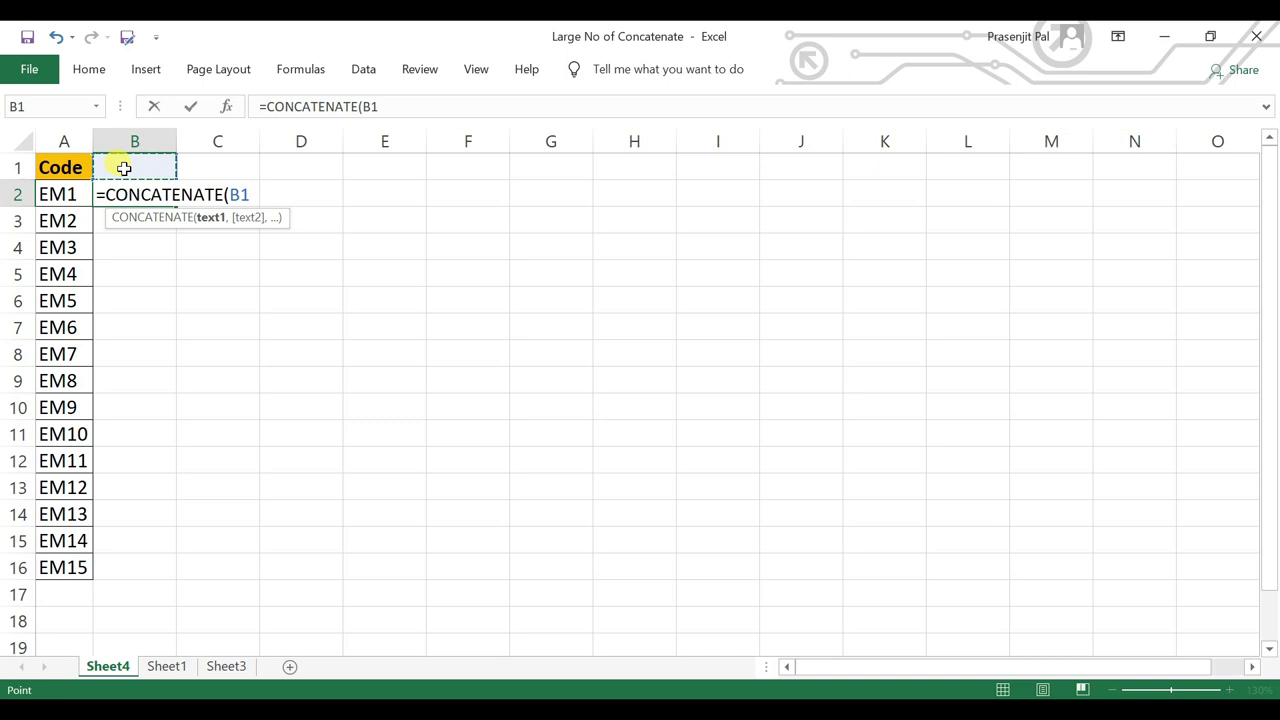
type(",")
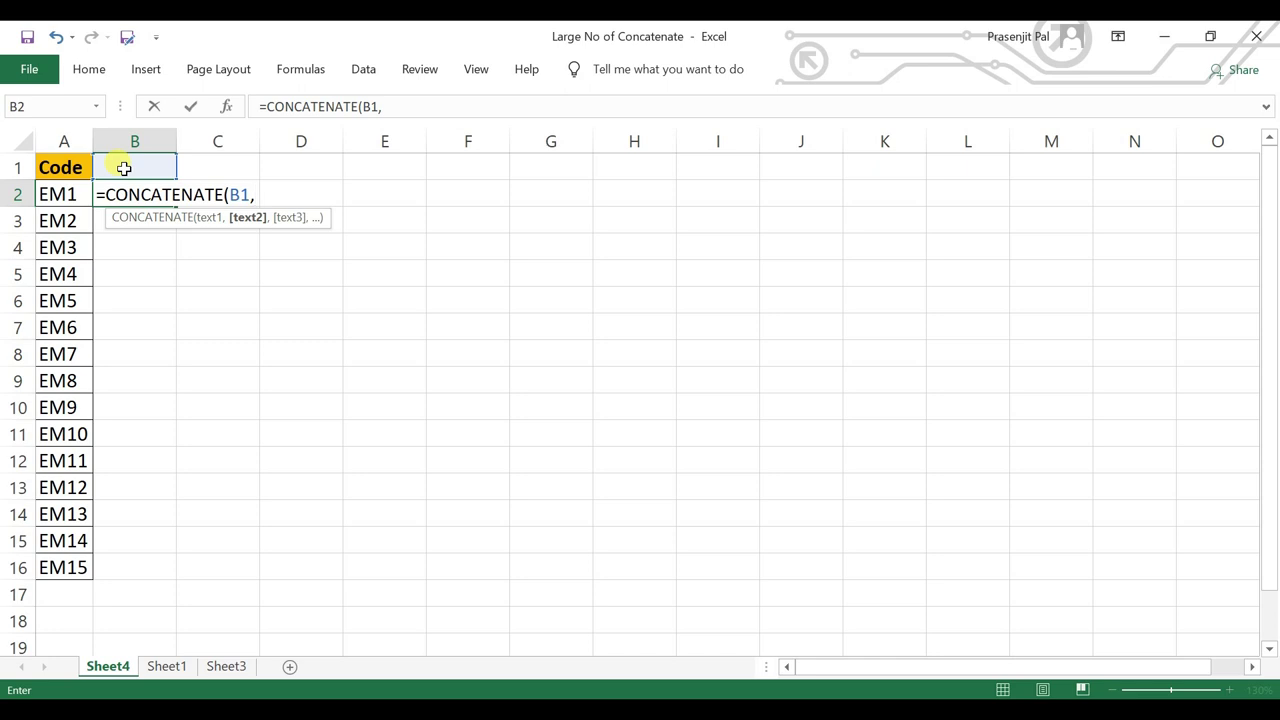
type("\" \"")
type(",")
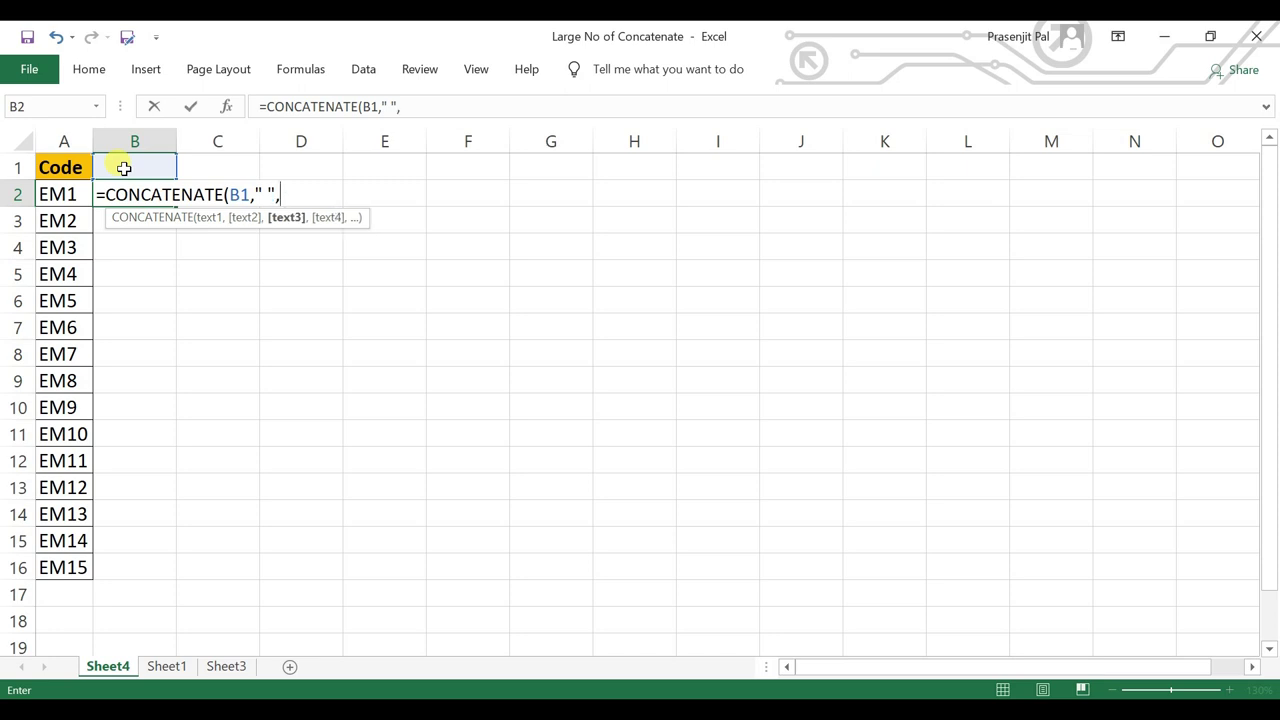
left_click(63, 193)
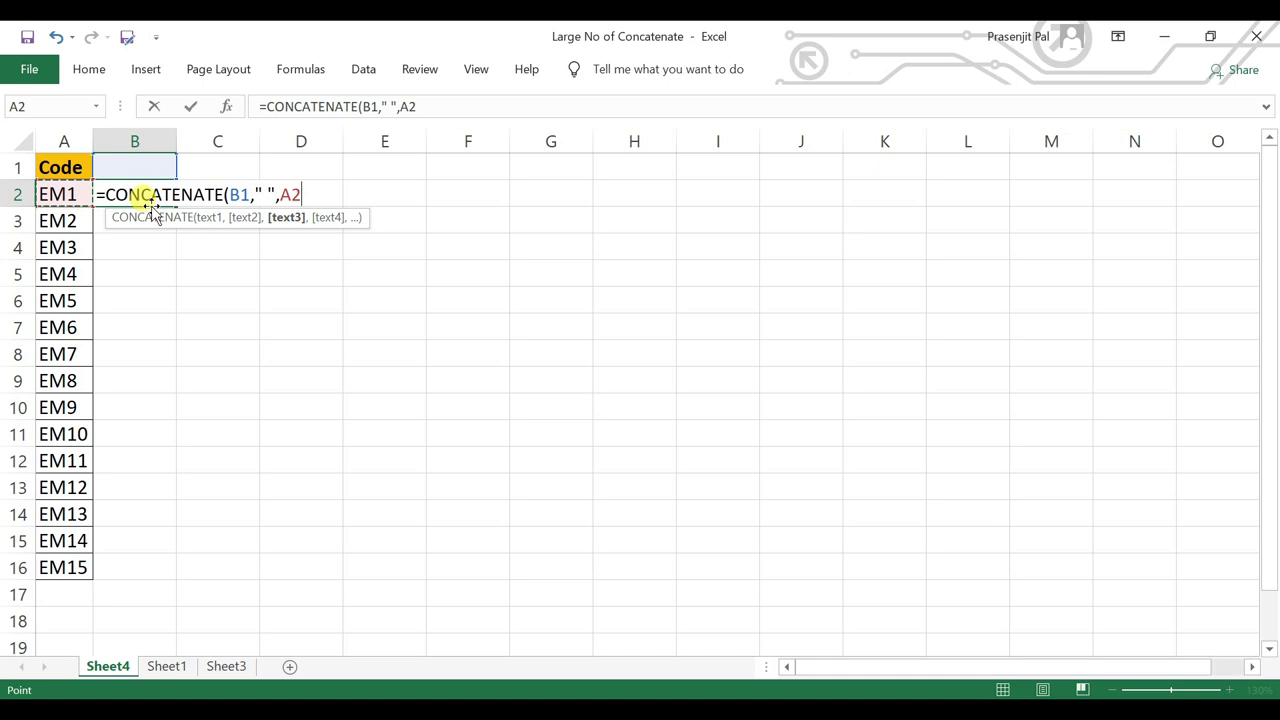
type(")")
key("Return")
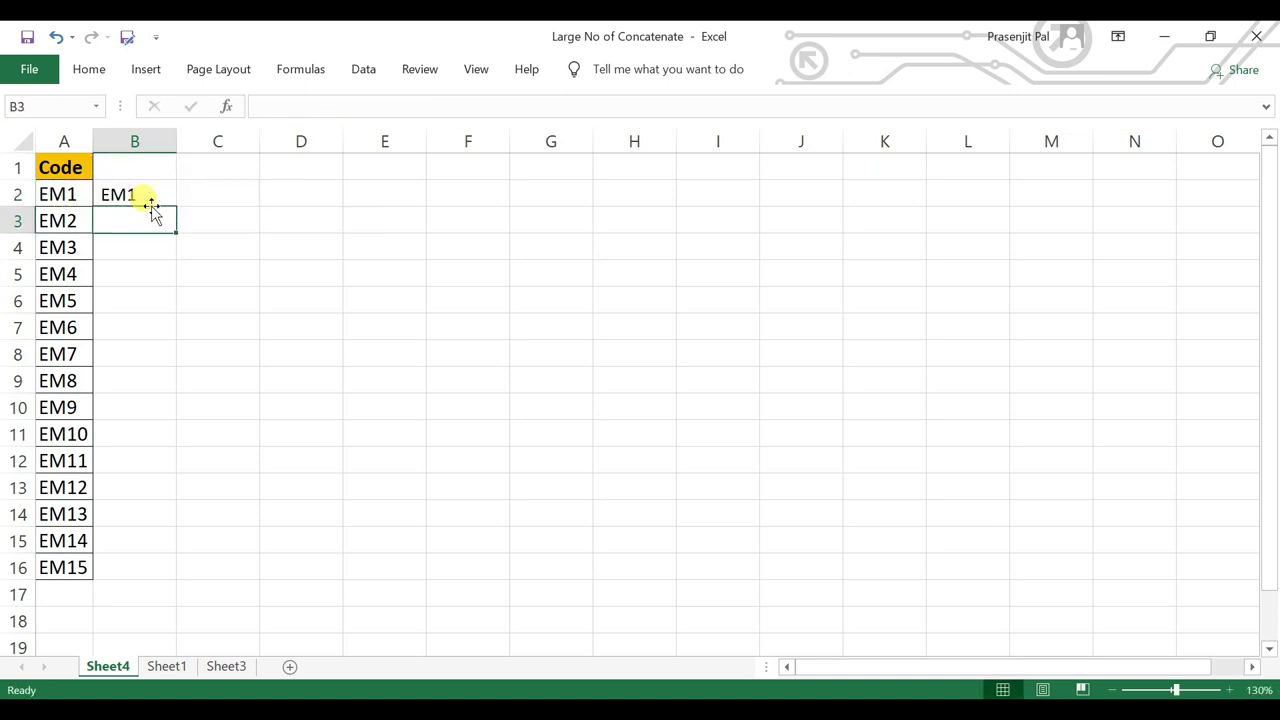
Test B2 by putting ab in B1 to see ab EM1, then clear B1.
left_click(151, 196)
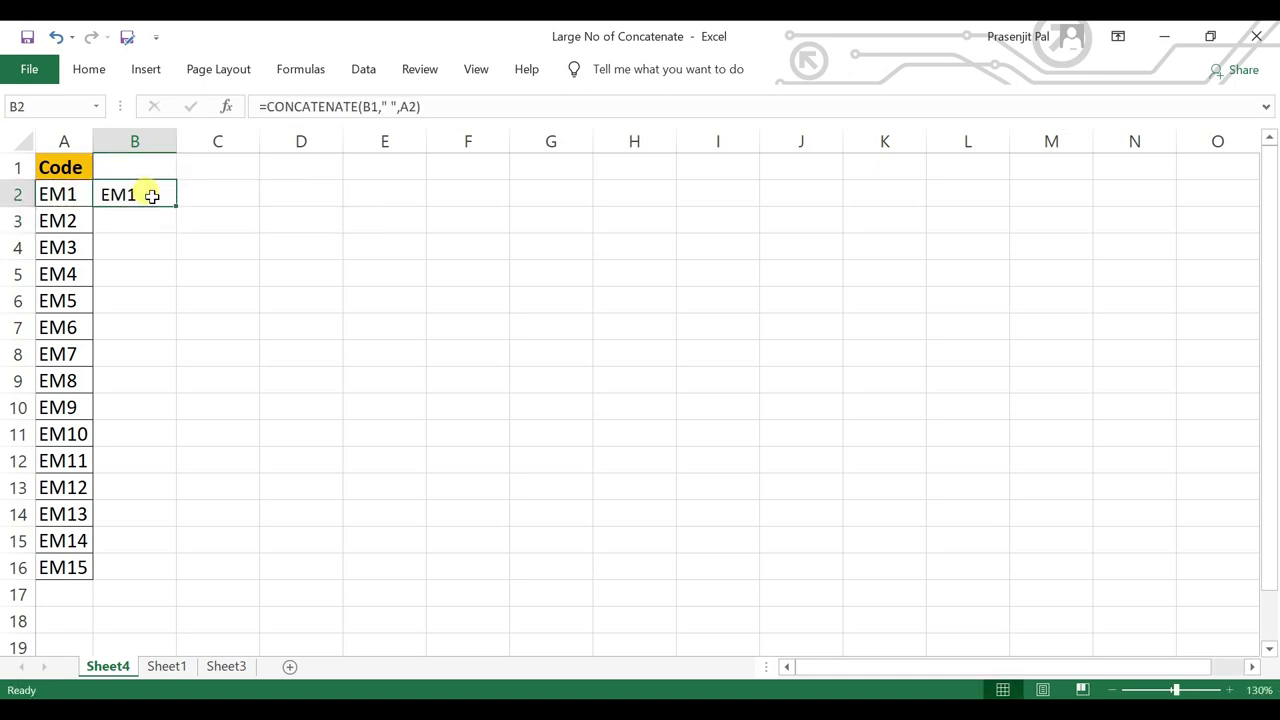
left_click(145, 161)
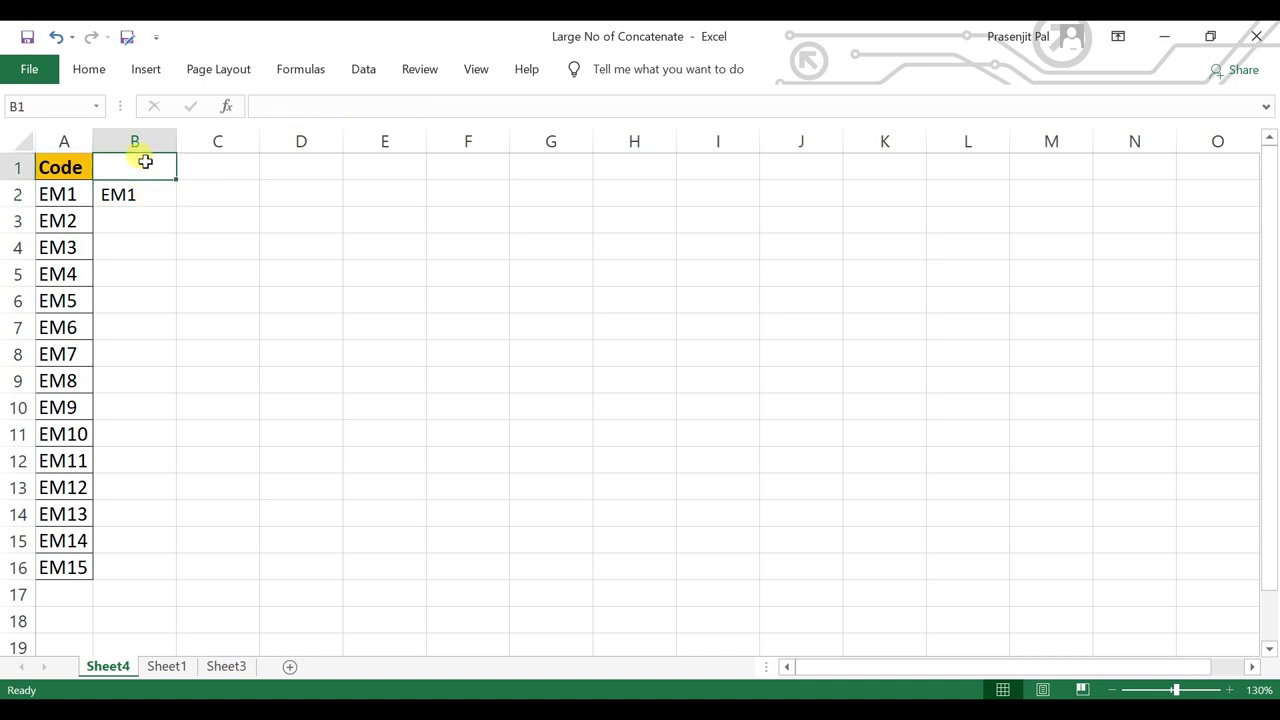
left_click(121, 188)
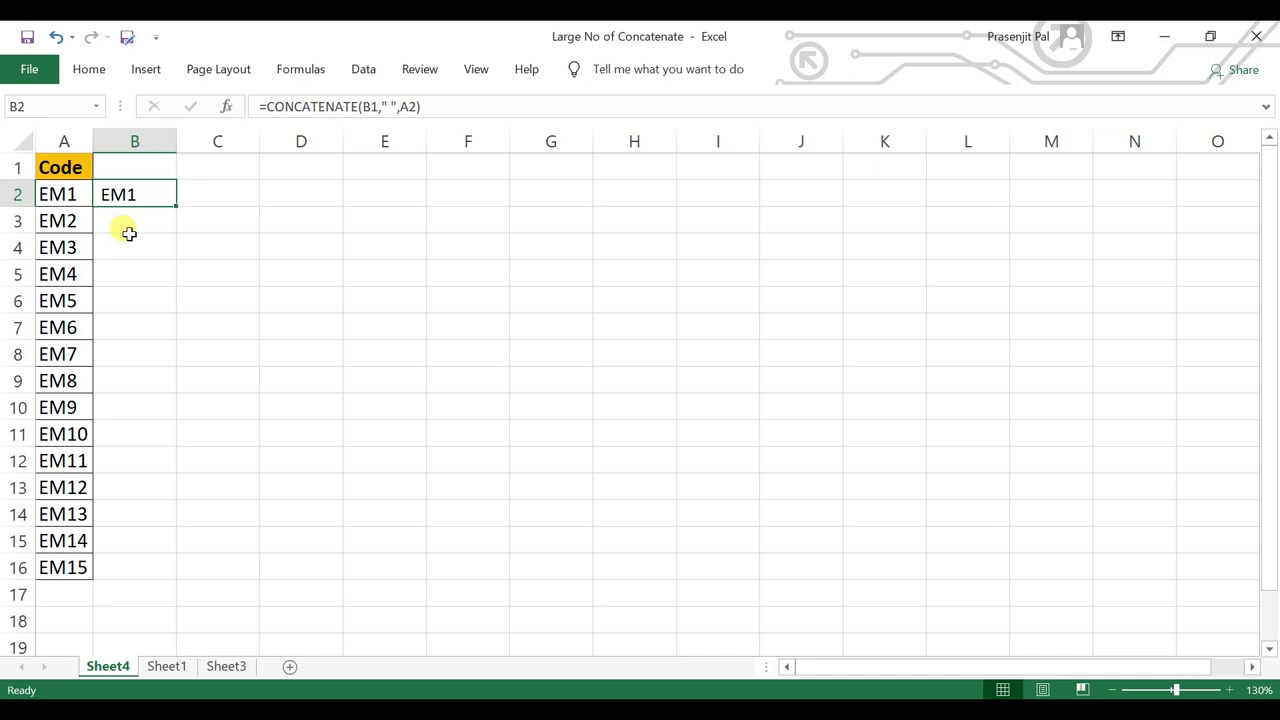
left_click(142, 171)
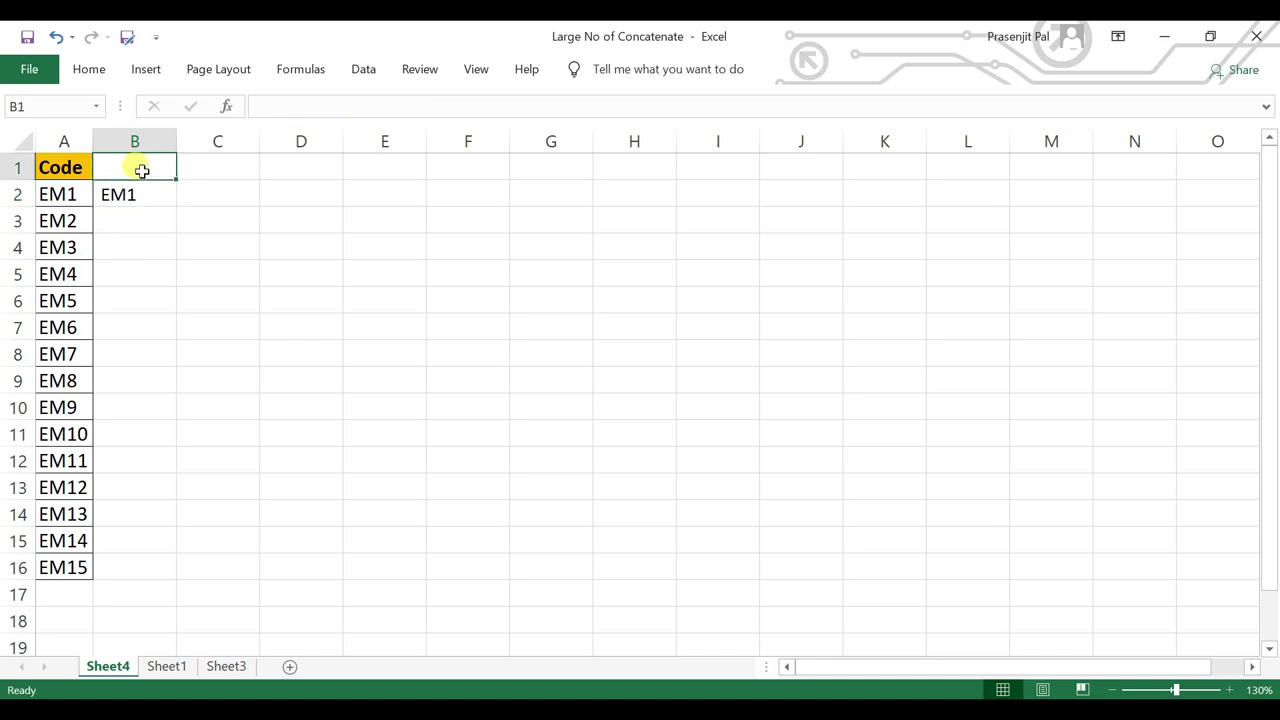
type("ab")
left_click(309, 260)
left_click(144, 192)
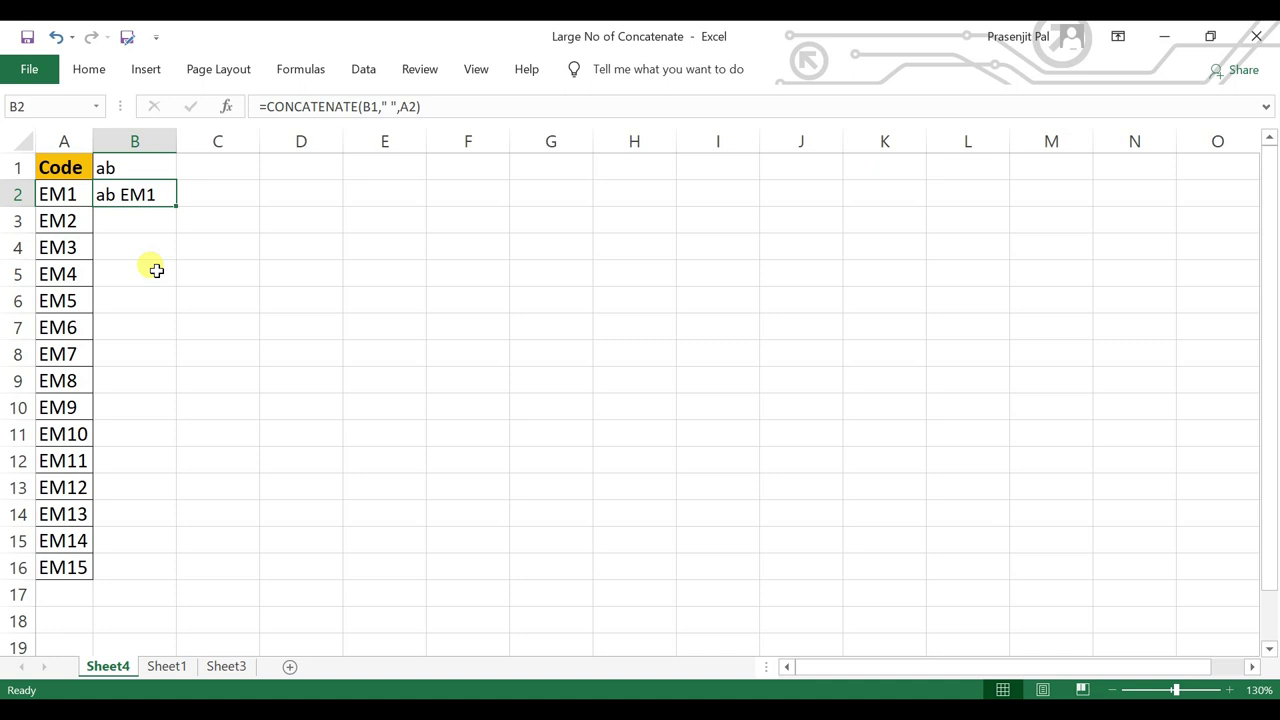
left_click(132, 165)
key("Delete")
Fill B2's formula down to B16 and review B4's cell references.
left_click(126, 197)
left_click_drag(175, 206, 166, 570)
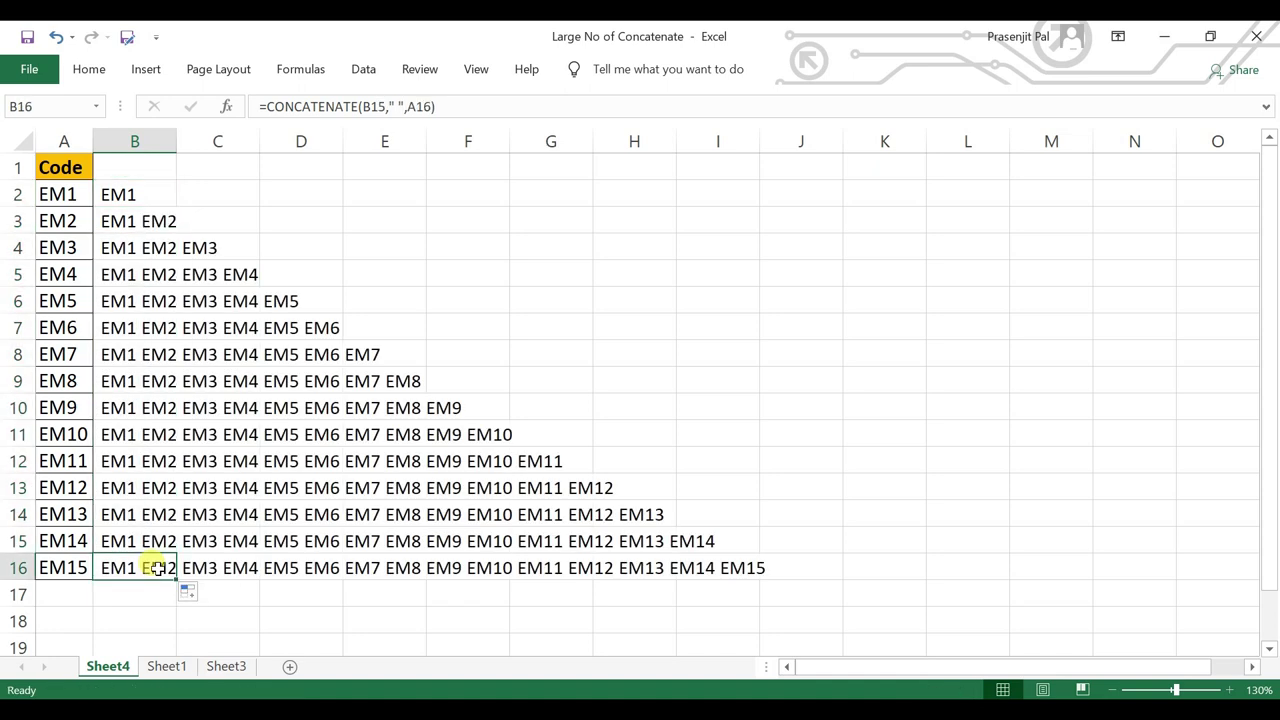
left_click_drag(66, 194, 60, 567)
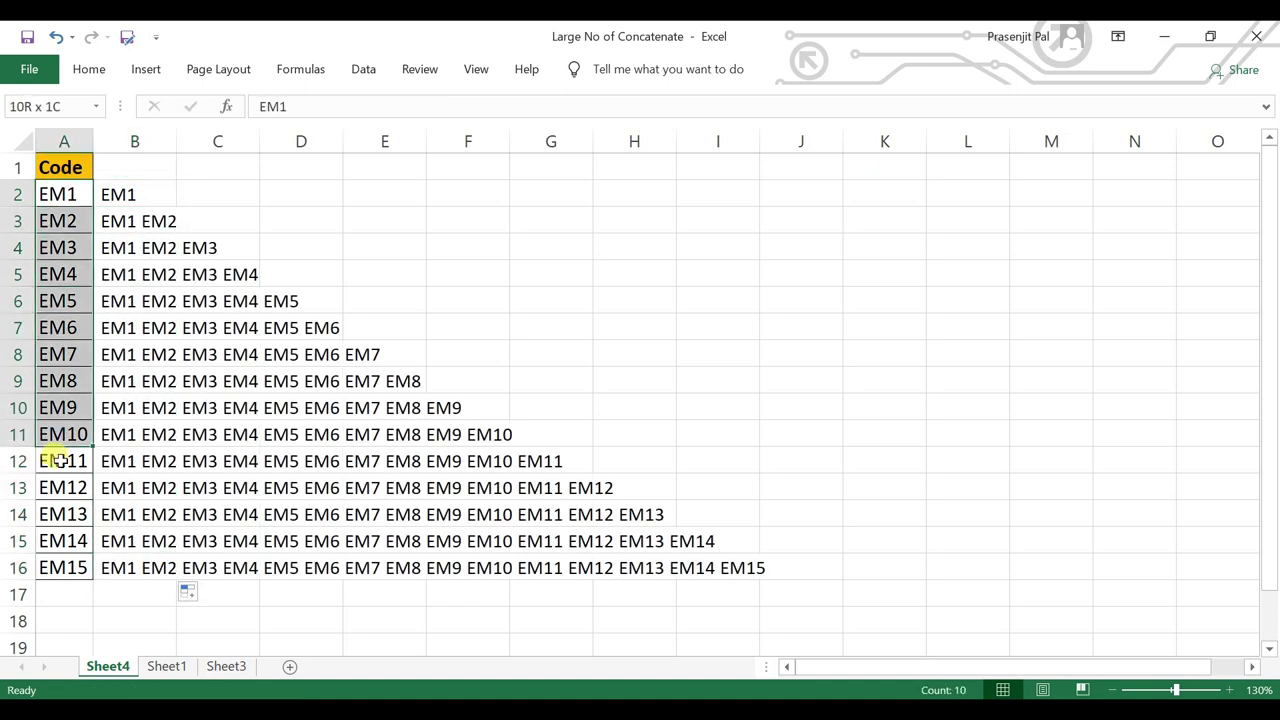
double_click(143, 243)
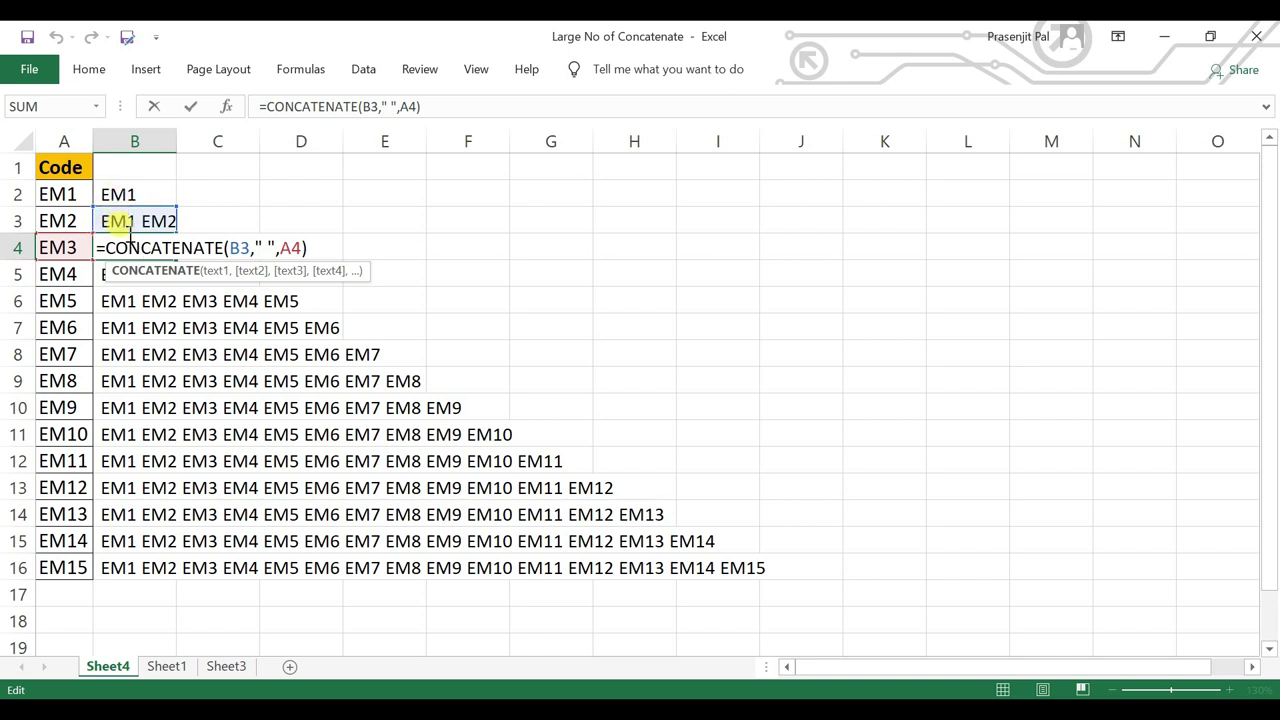
key("Escape")
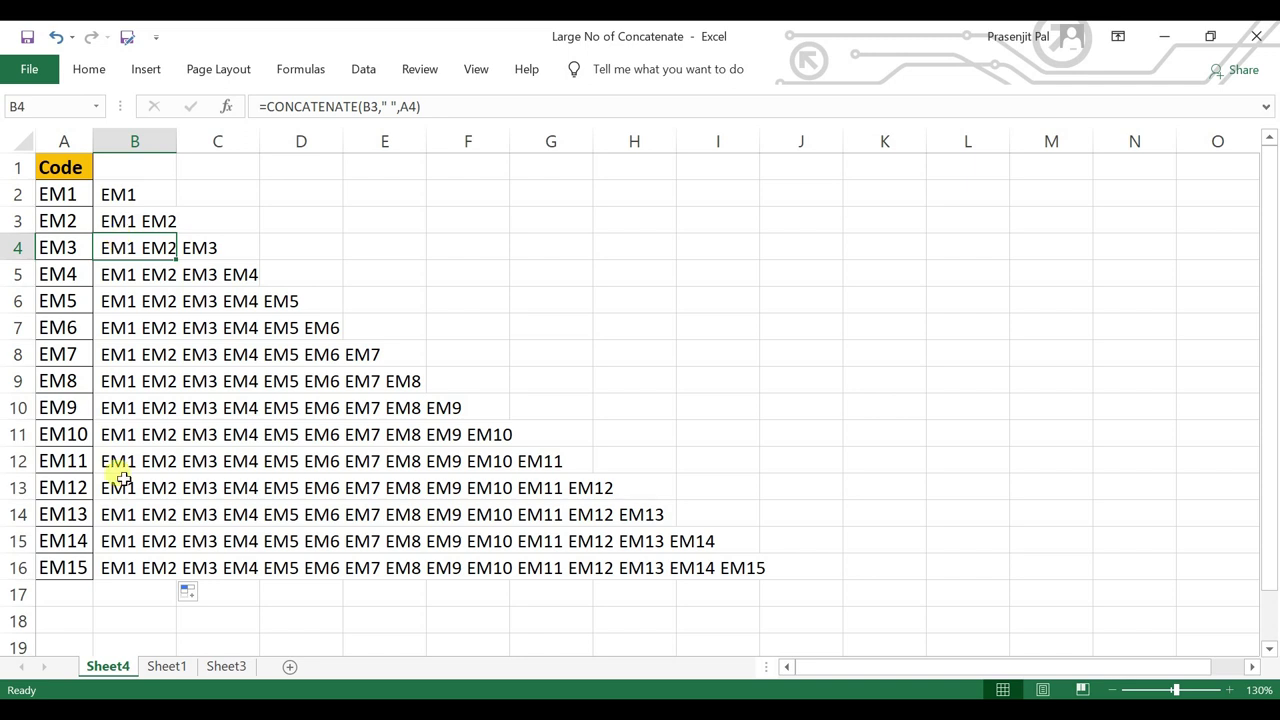
Inspect the formulas in B16, B2, B1 and B7 to follow the accumulating chain.
left_click(118, 563)
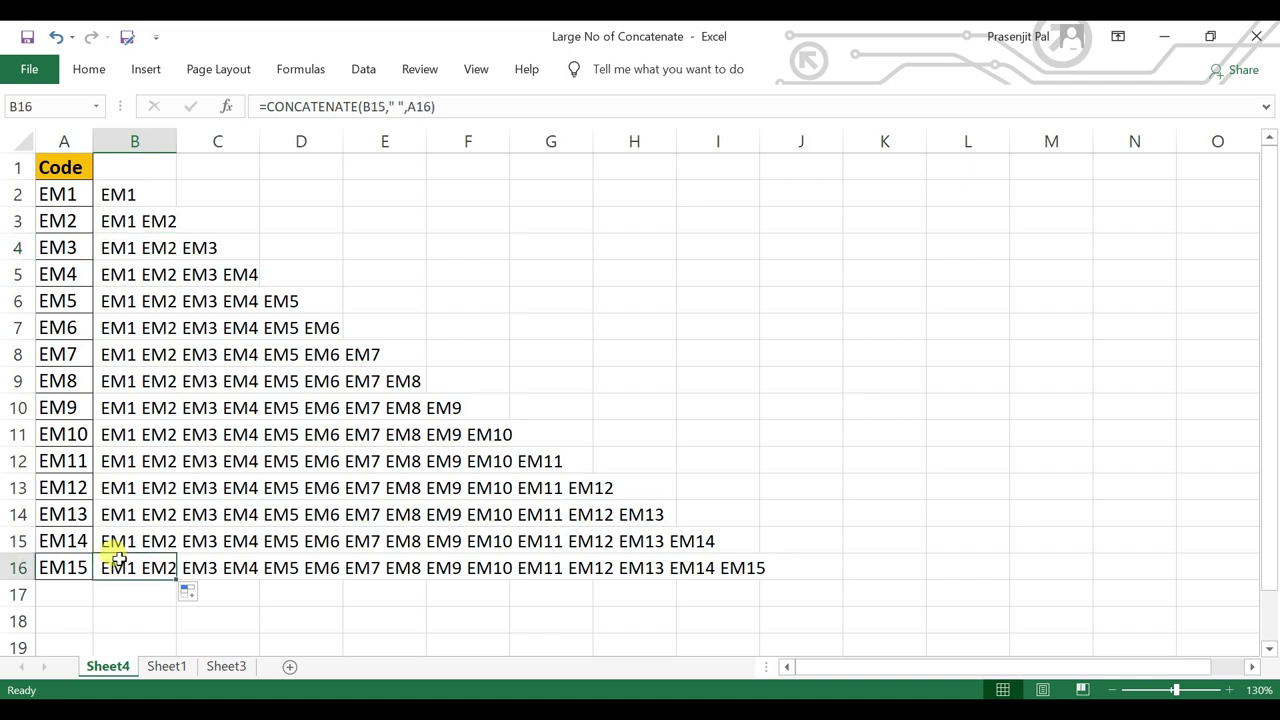
left_click(120, 194)
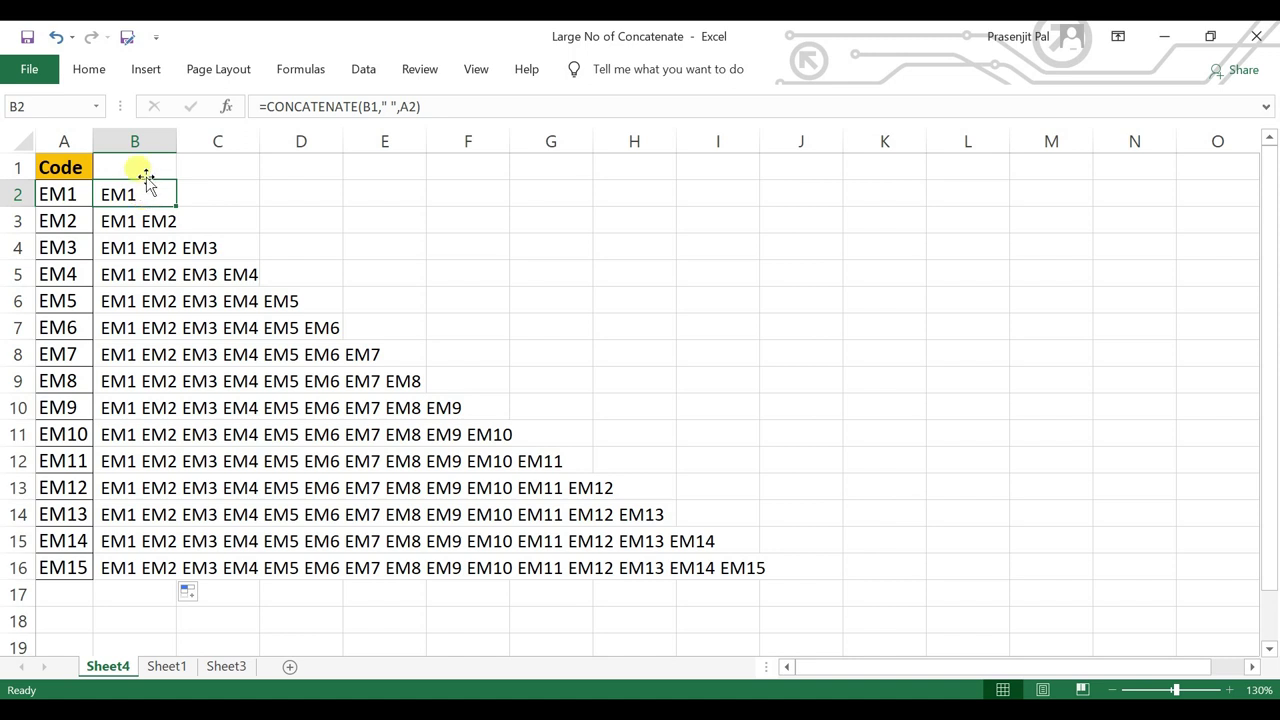
left_click(145, 170)
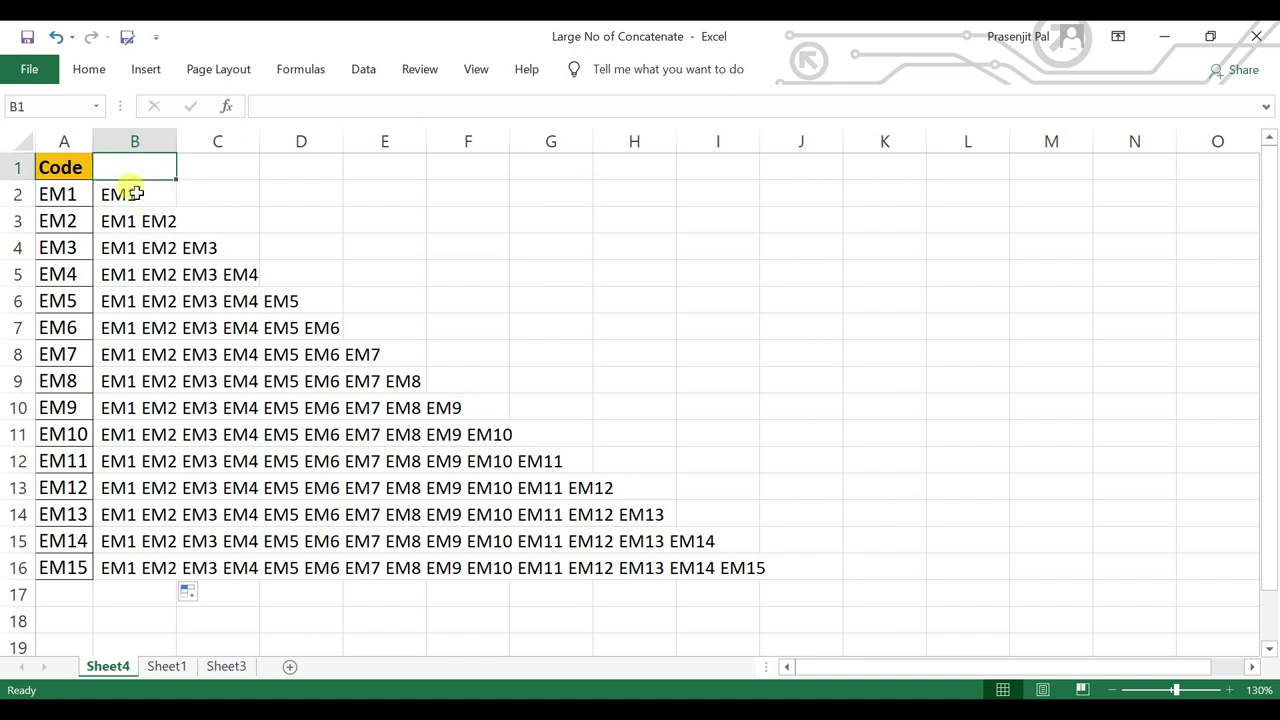
left_click(136, 194)
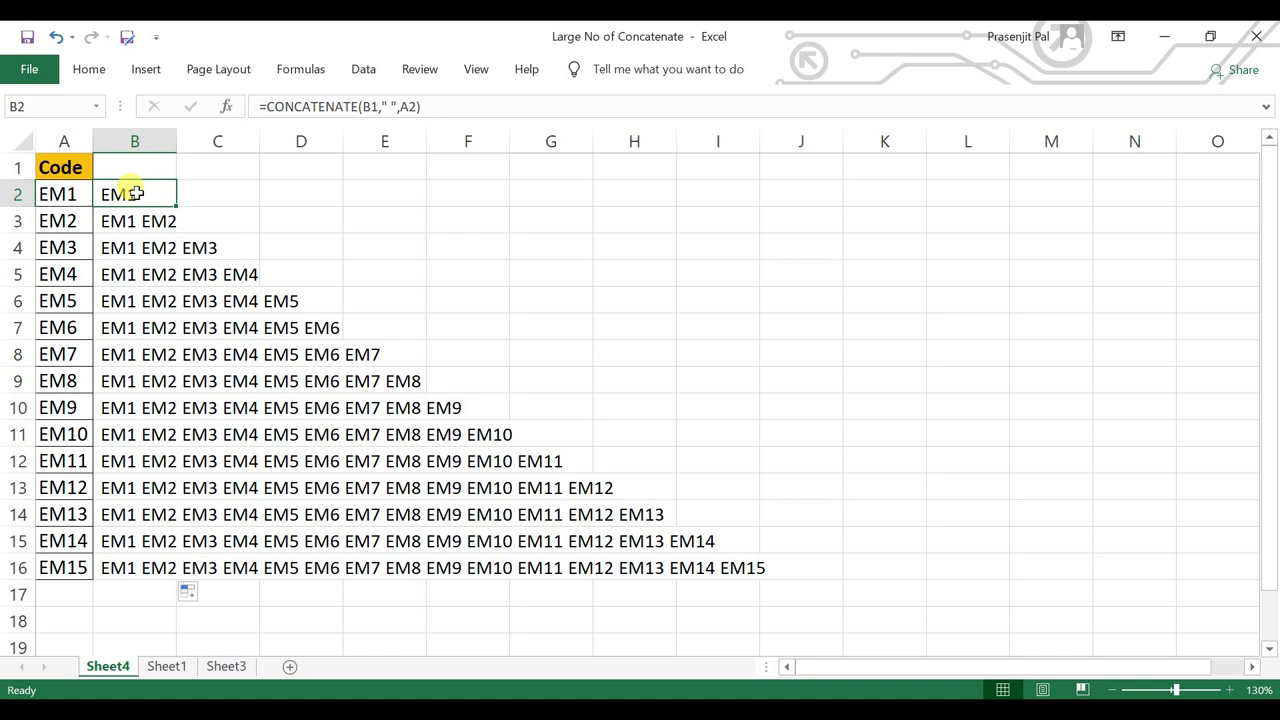
left_click(128, 320)
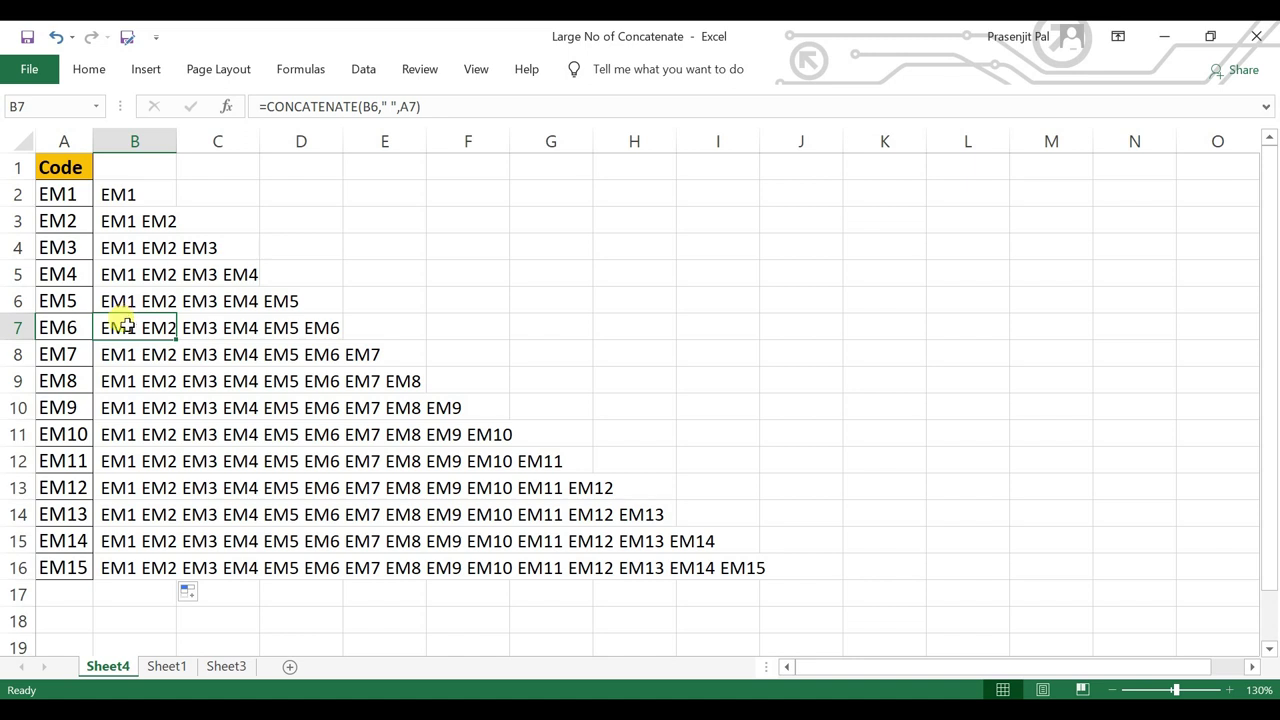
Paste B16 onto itself as values, turning its formula into fixed text.
left_click(120, 566)
key("ctrl+c")
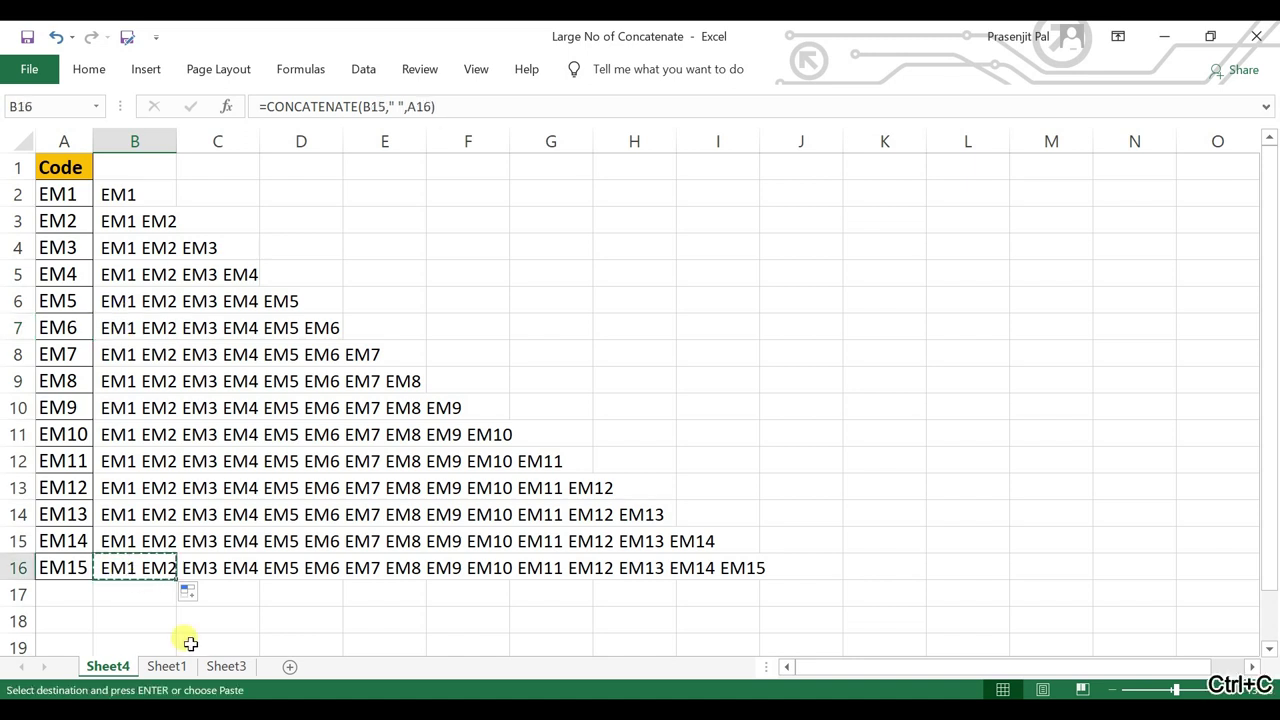
key("alt+e")
key("s")
key("v")
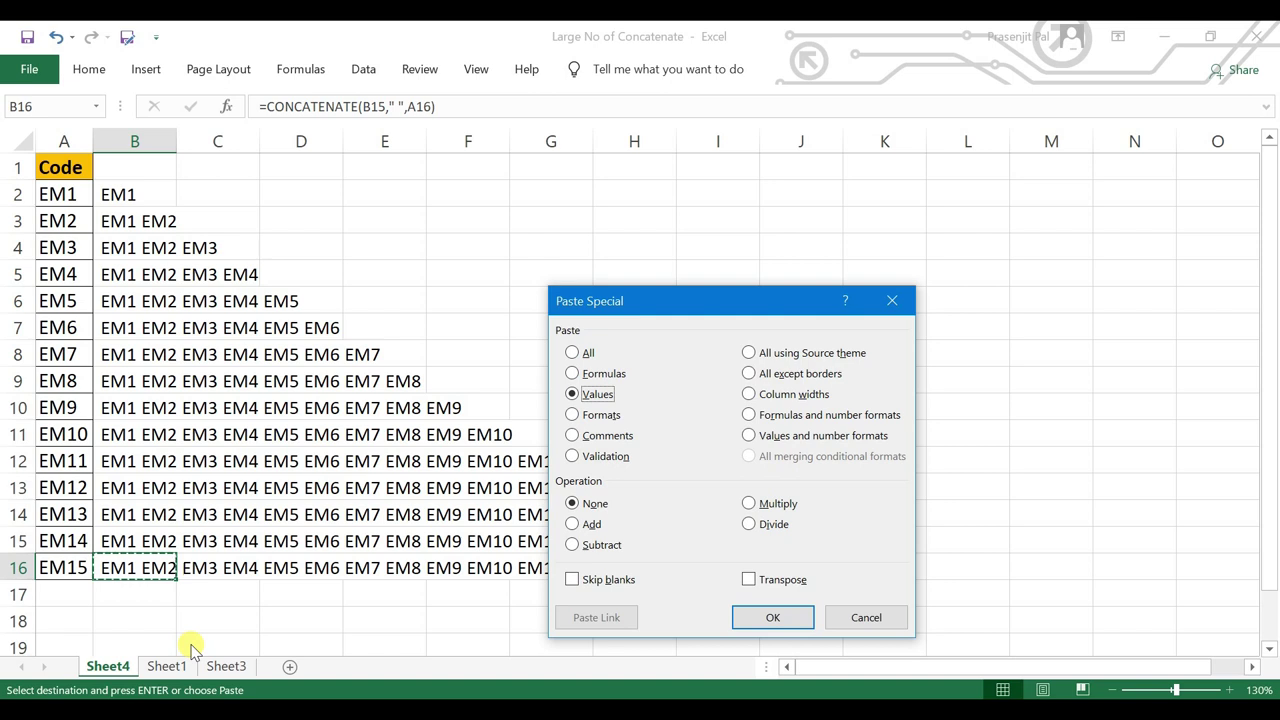
key("Return")
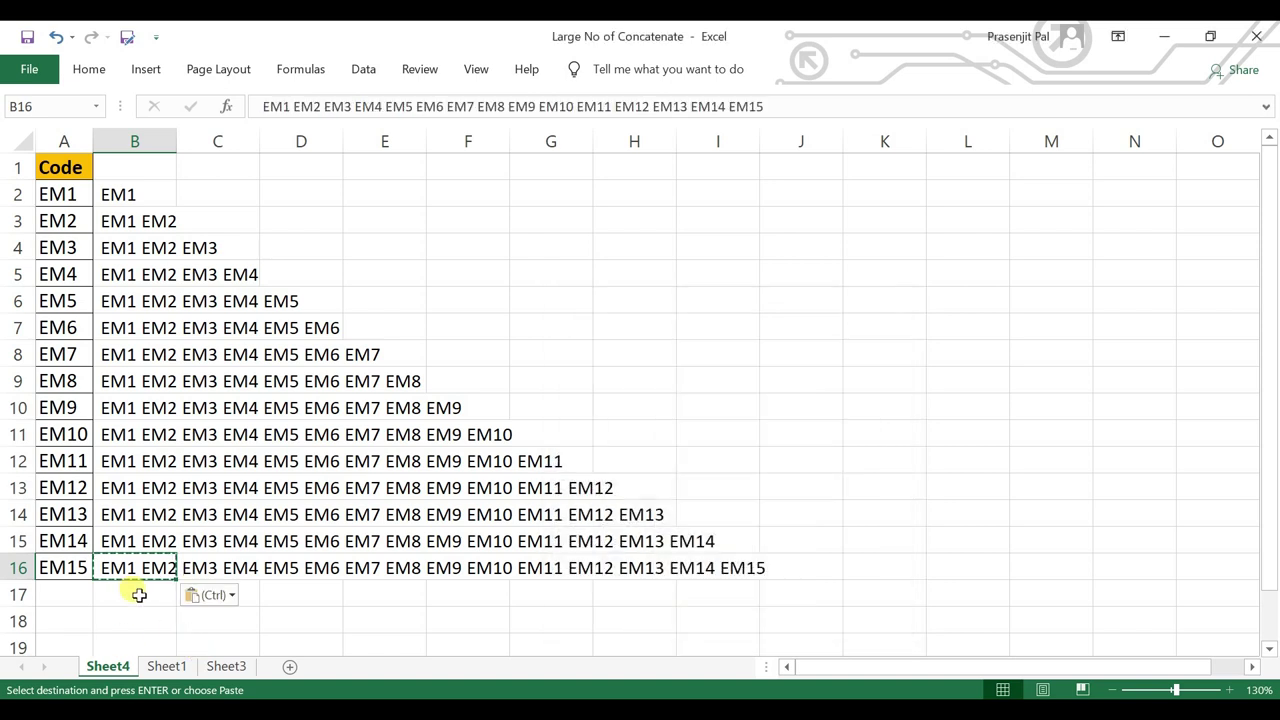
Delete the leading space from B16's EM1 through EM15 text.
double_click(104, 567)
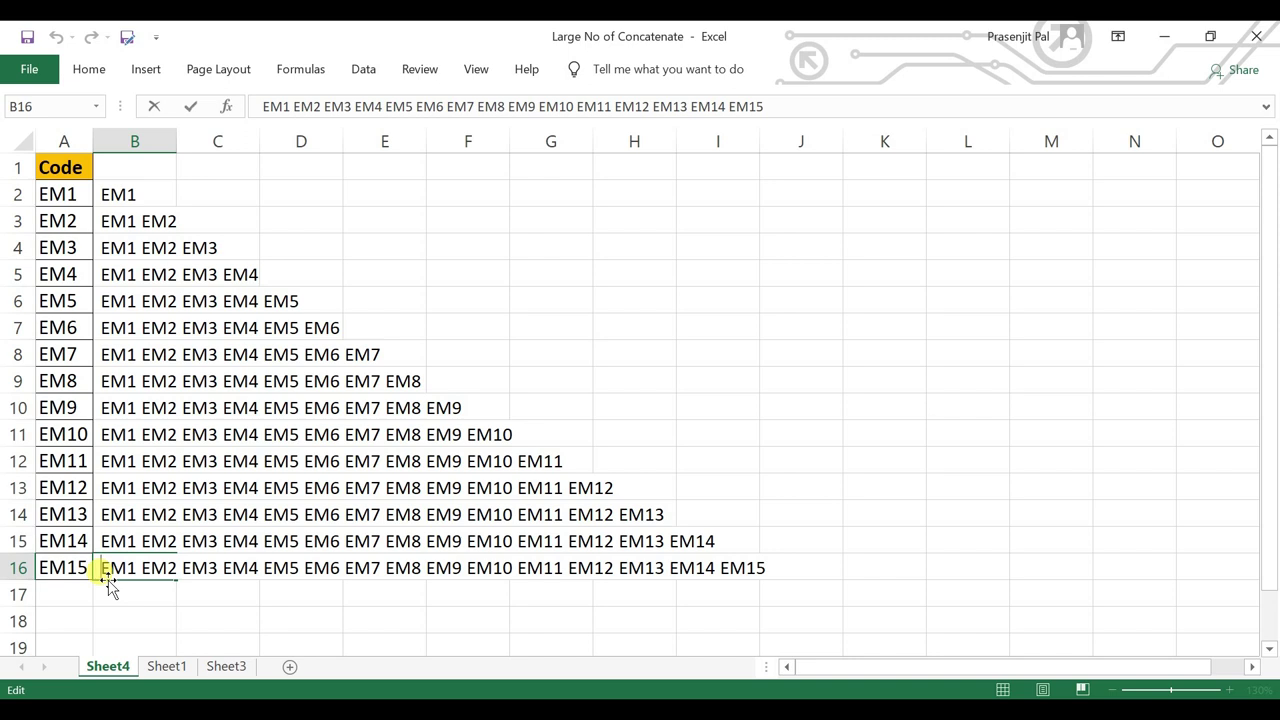
left_click(660, 298)
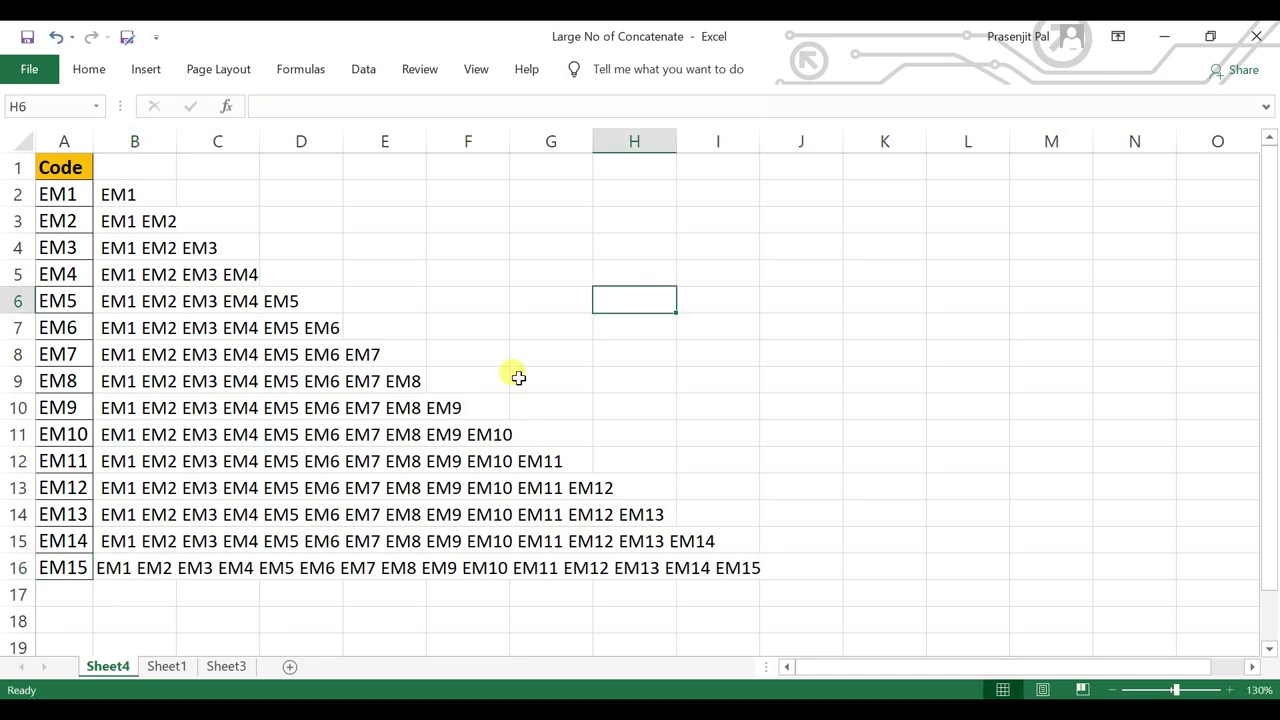
left_click(142, 566)
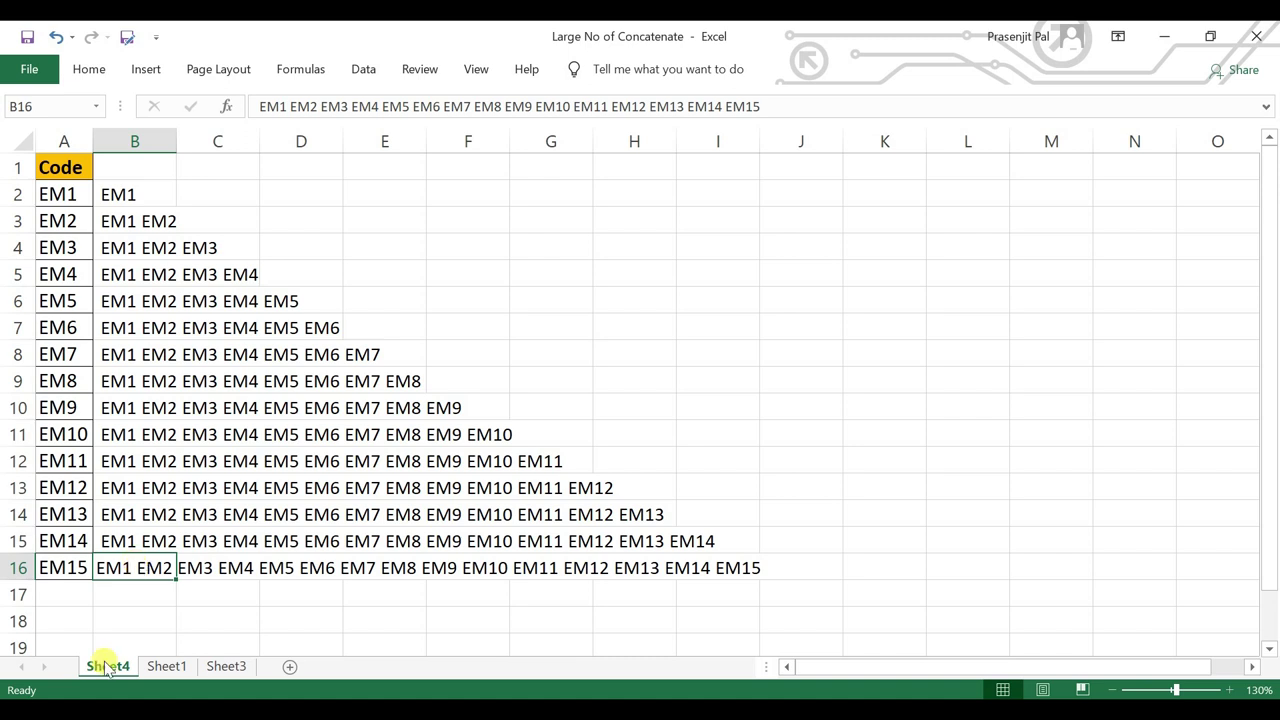
On Sheet1, begin C2's formula as =CONCATENATE(C1," ", ...
left_click(163, 677)
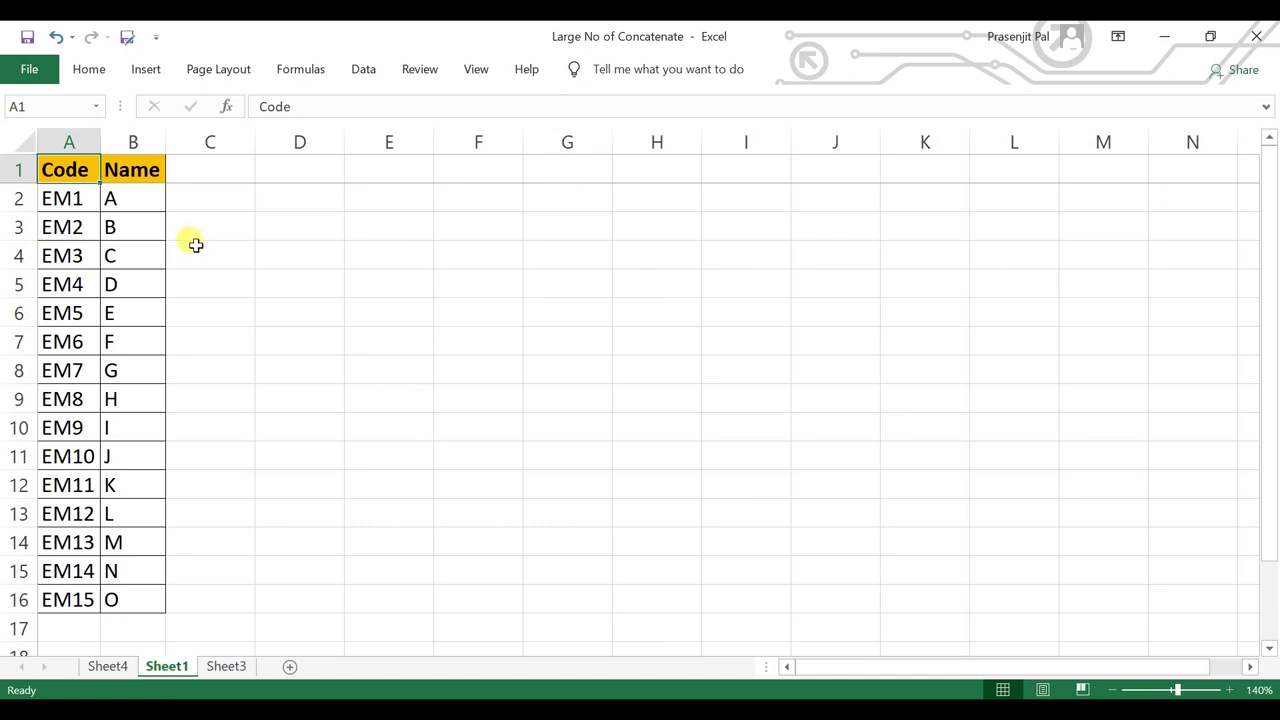
left_click_drag(137, 174, 134, 409)
left_click(210, 195)
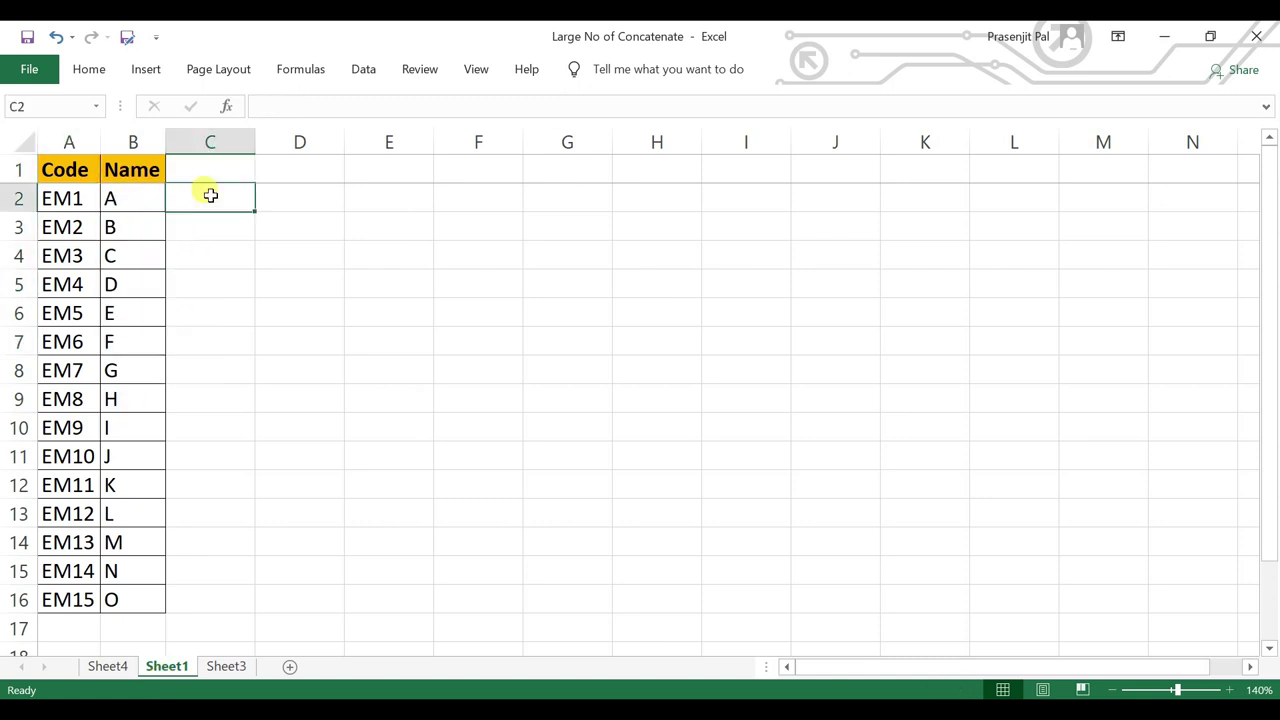
type("=CON")
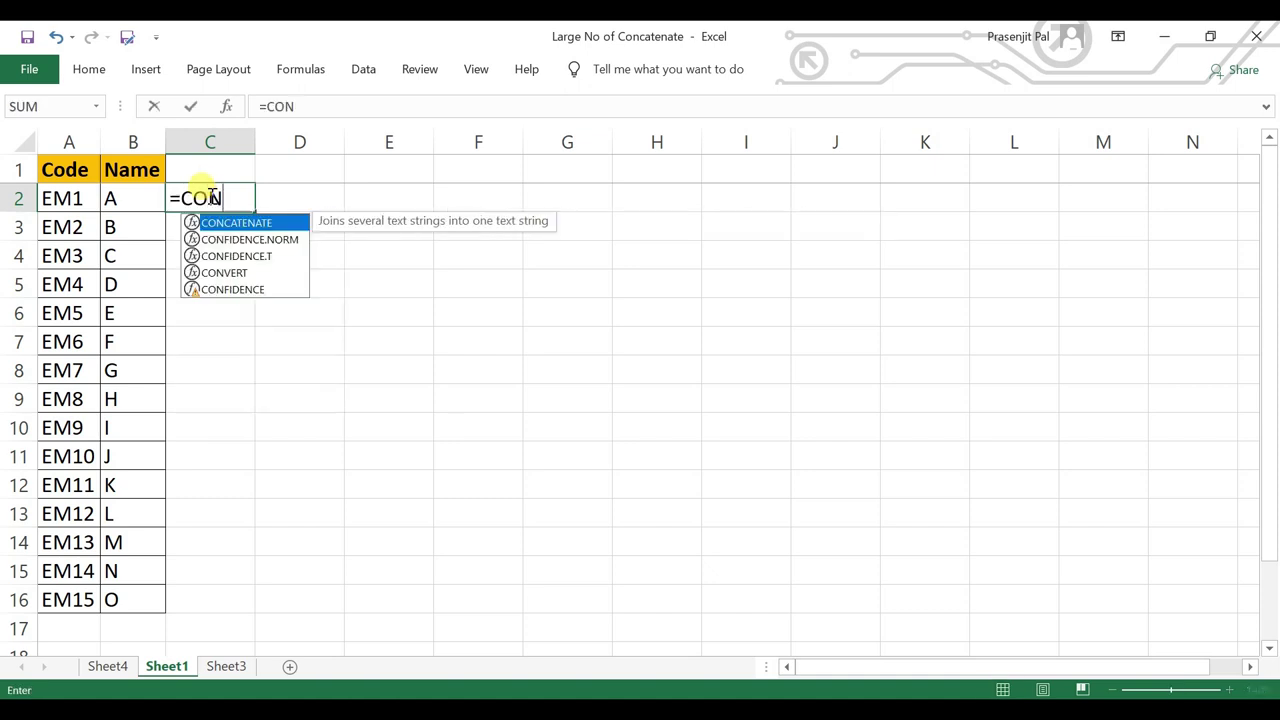
key("Tab")
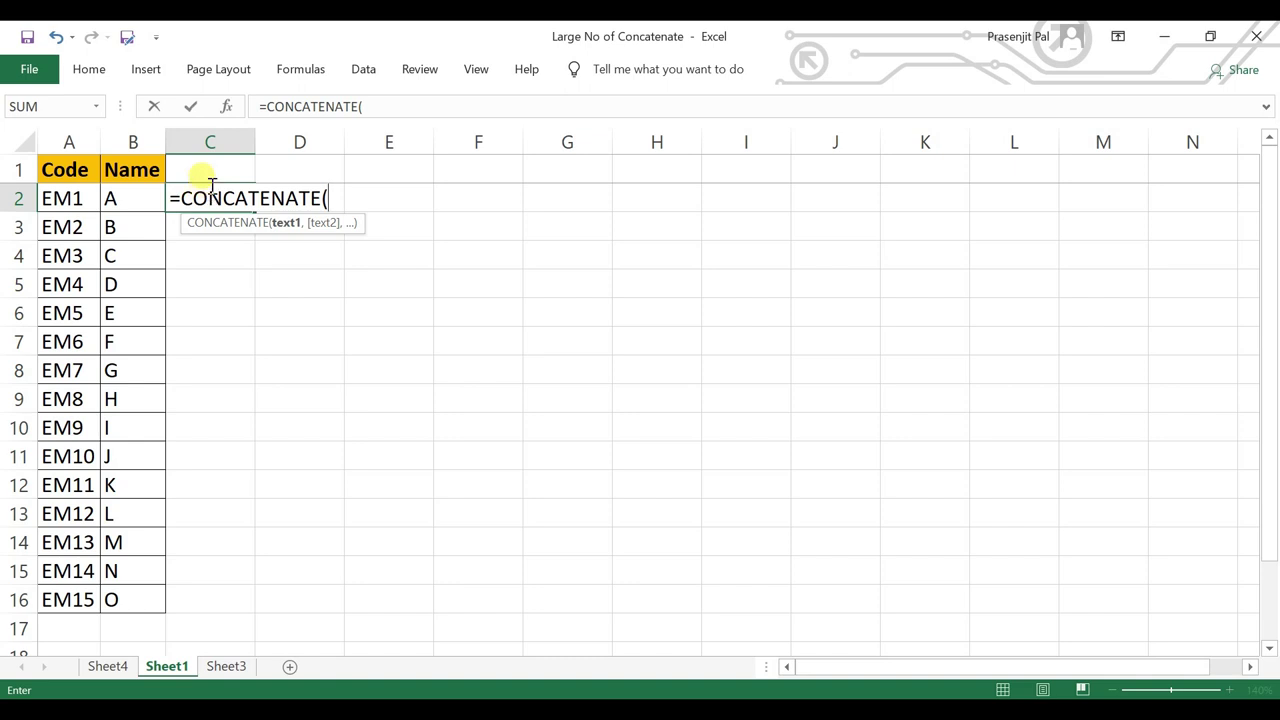
left_click(212, 165)
type(",")
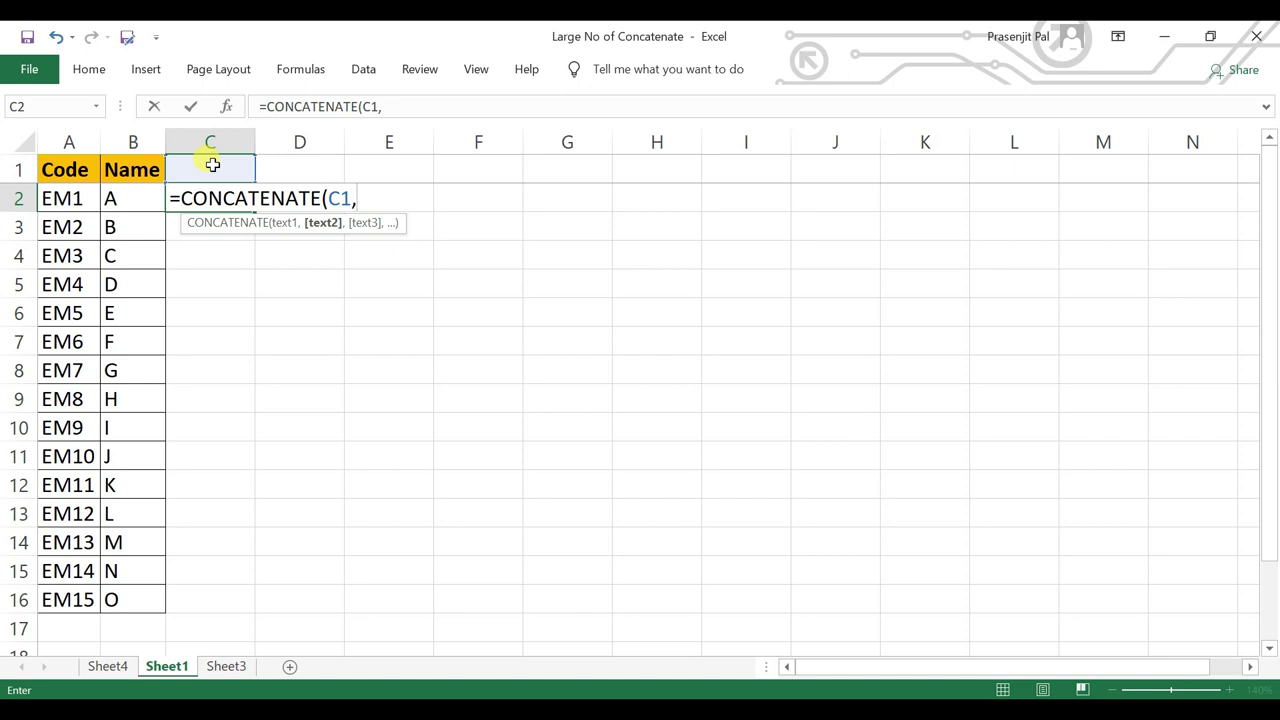
type("\" \",")
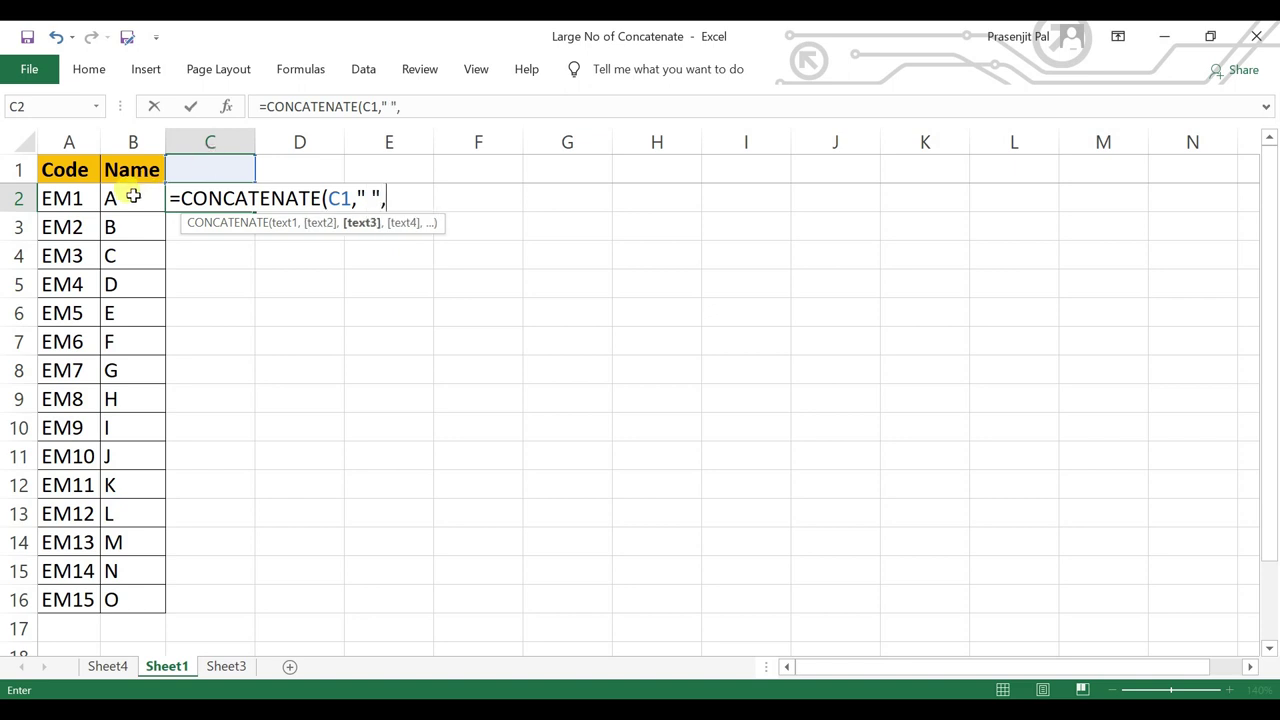
Add A2, "-" and B2 to complete C2's formula, which shows EM1-A.
left_click(83, 202)
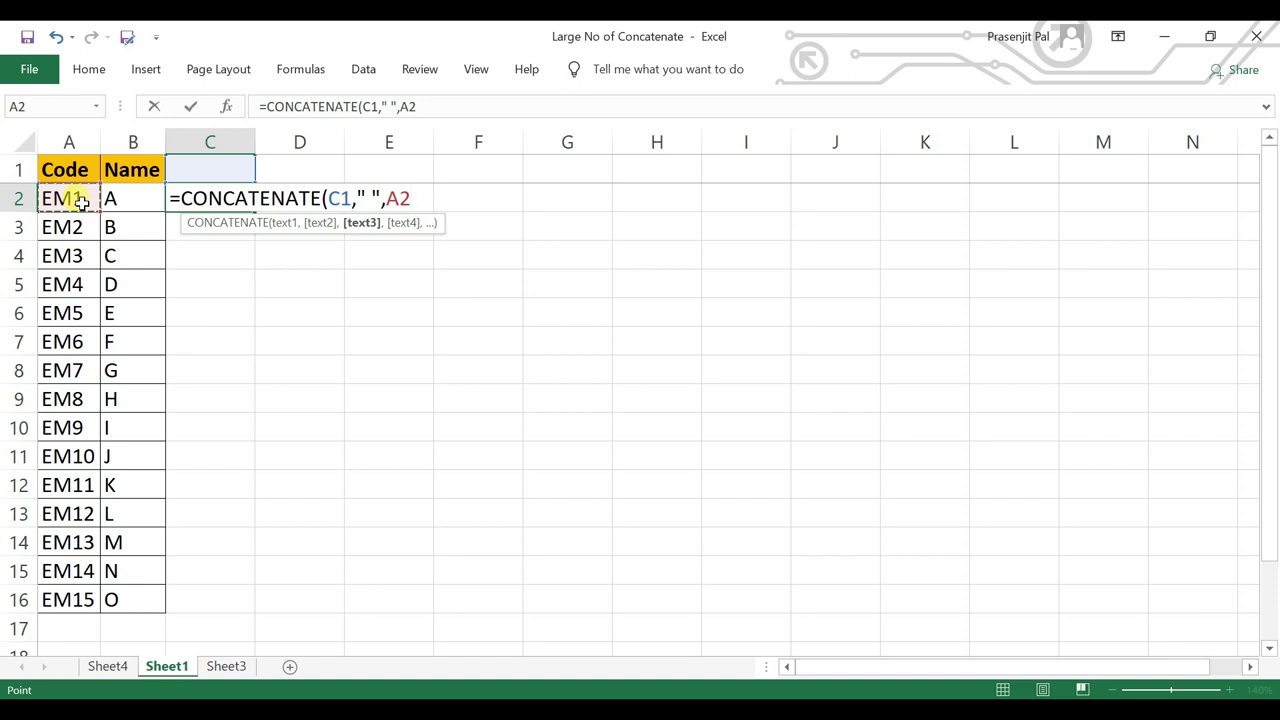
type(",")
left_click(112, 199)
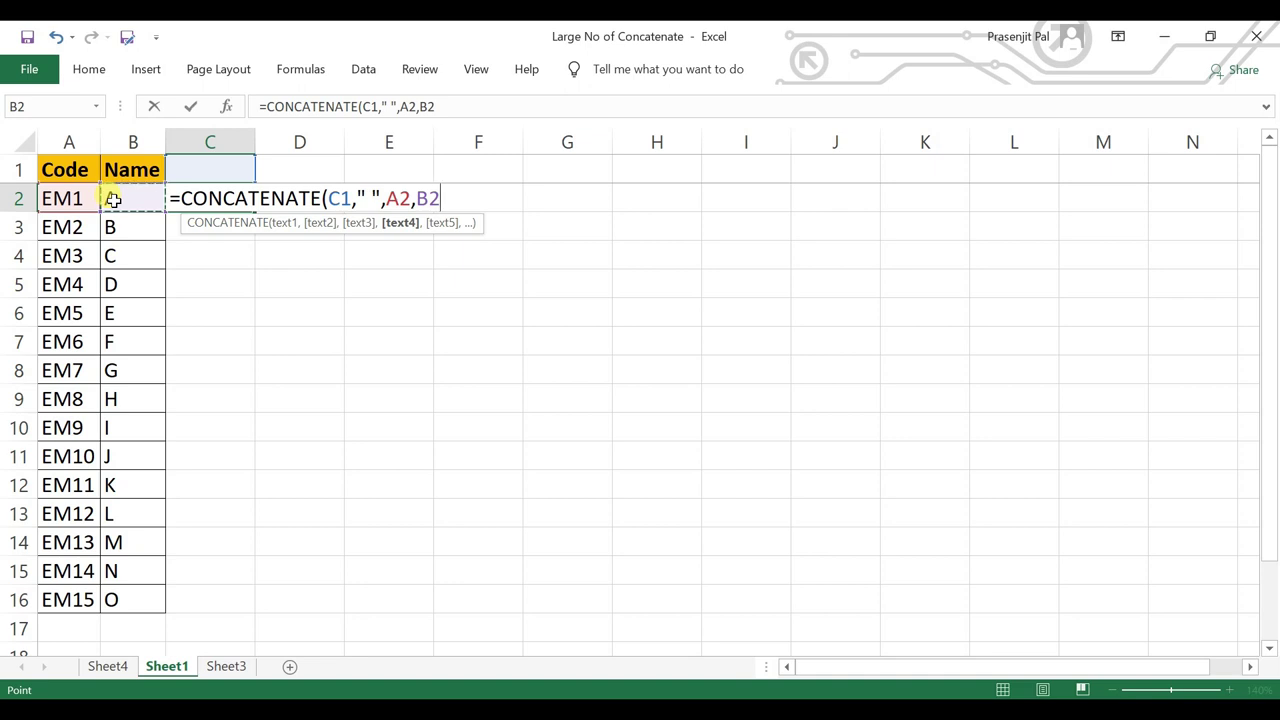
left_click(419, 198)
type("\"-\"")
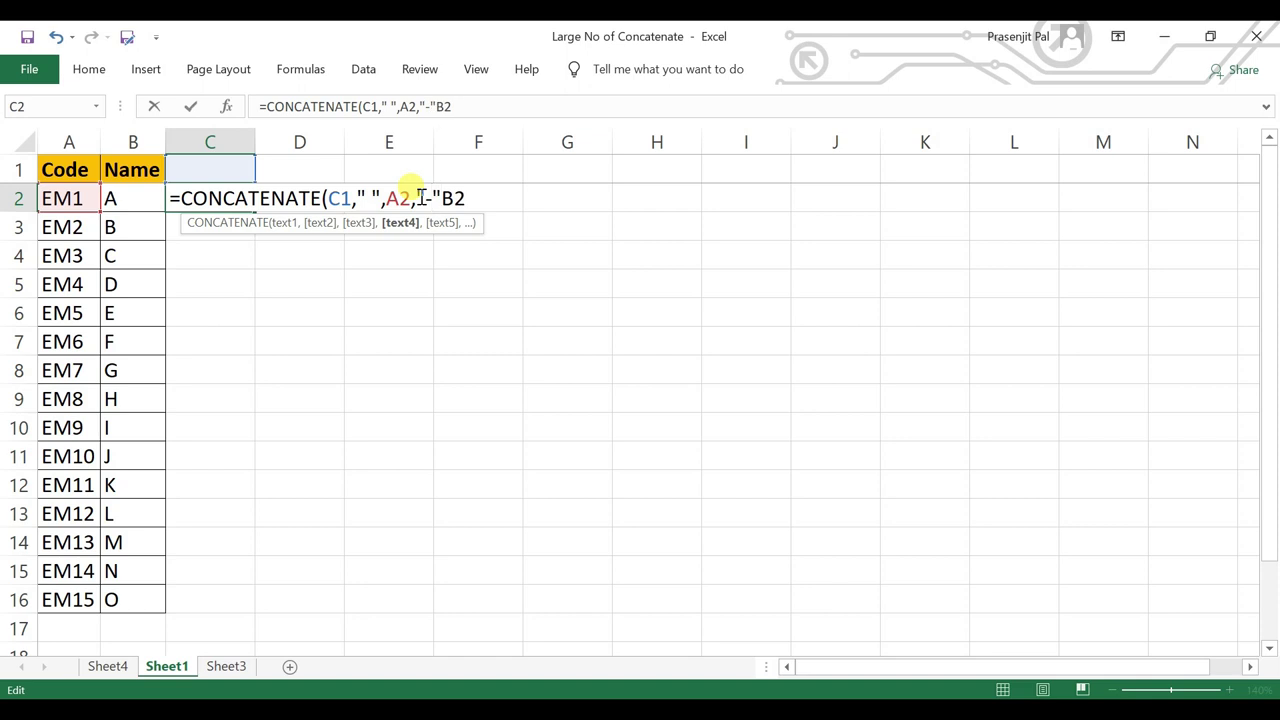
type(",")
left_click(486, 200)
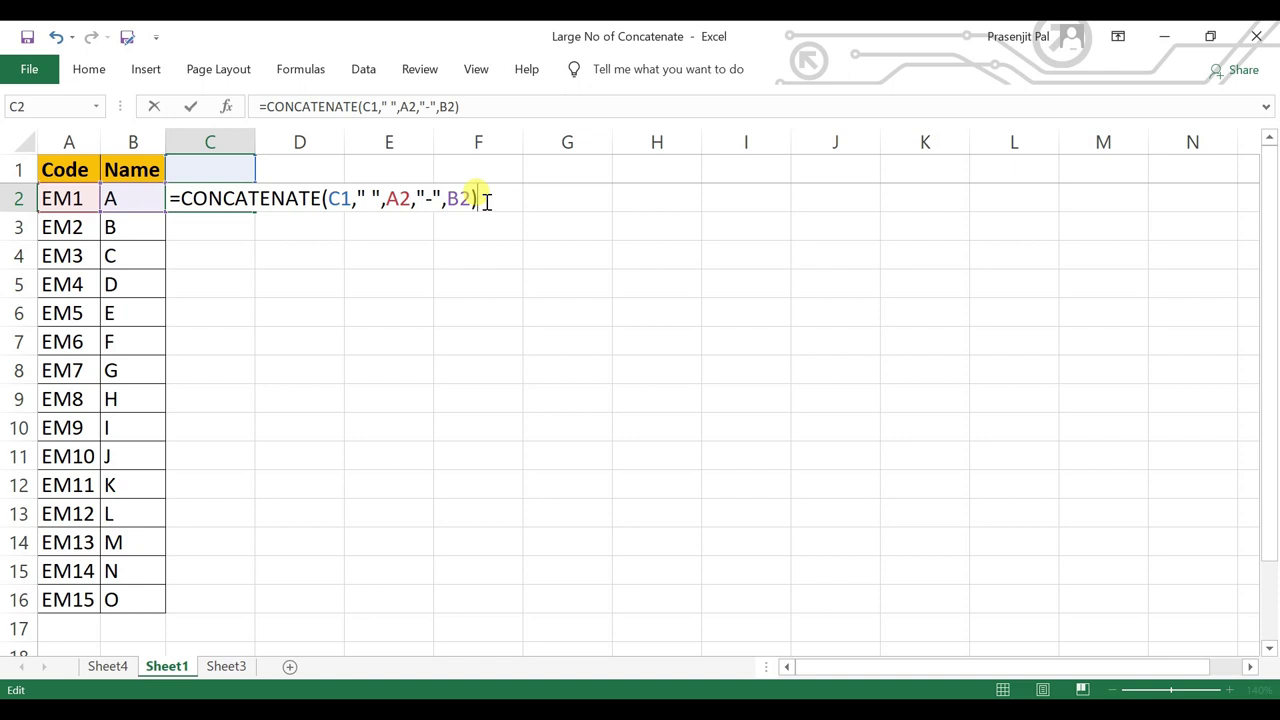
key("Return")
left_click(230, 200)
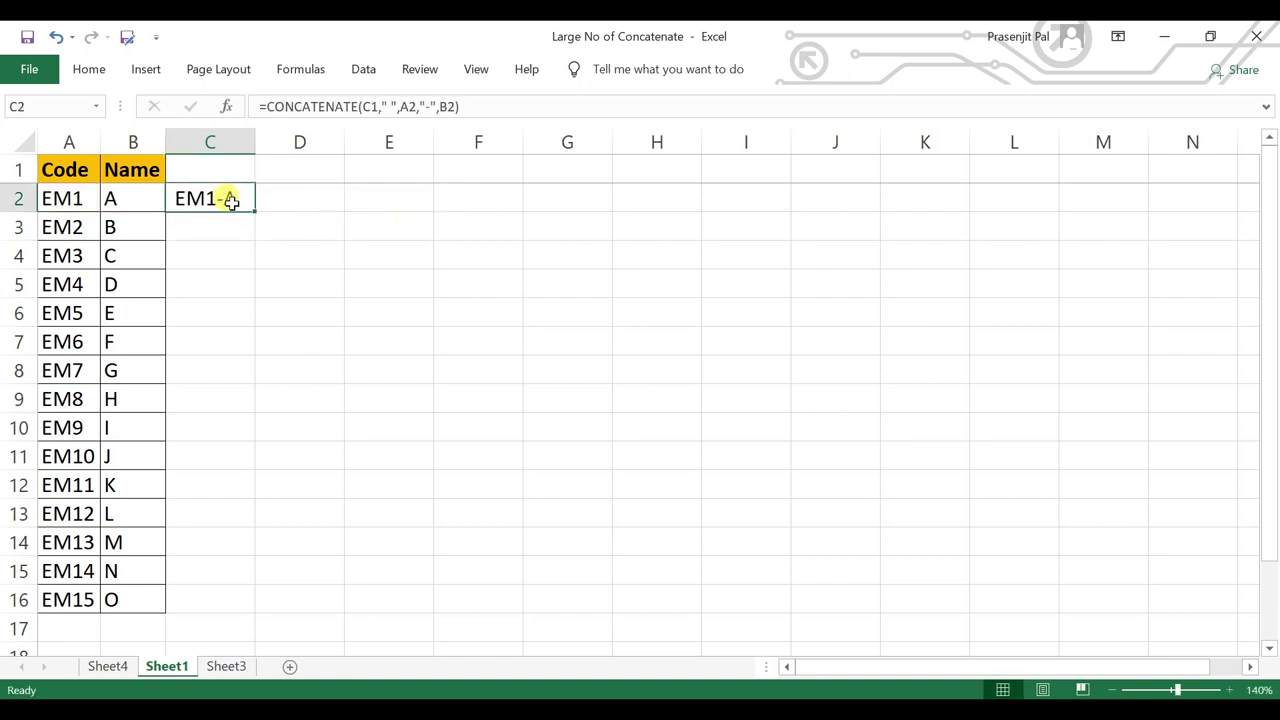
Fill C2's formula down to C16 (EM1-A through EM15-O), then go to Sheet3.
left_click(234, 173)
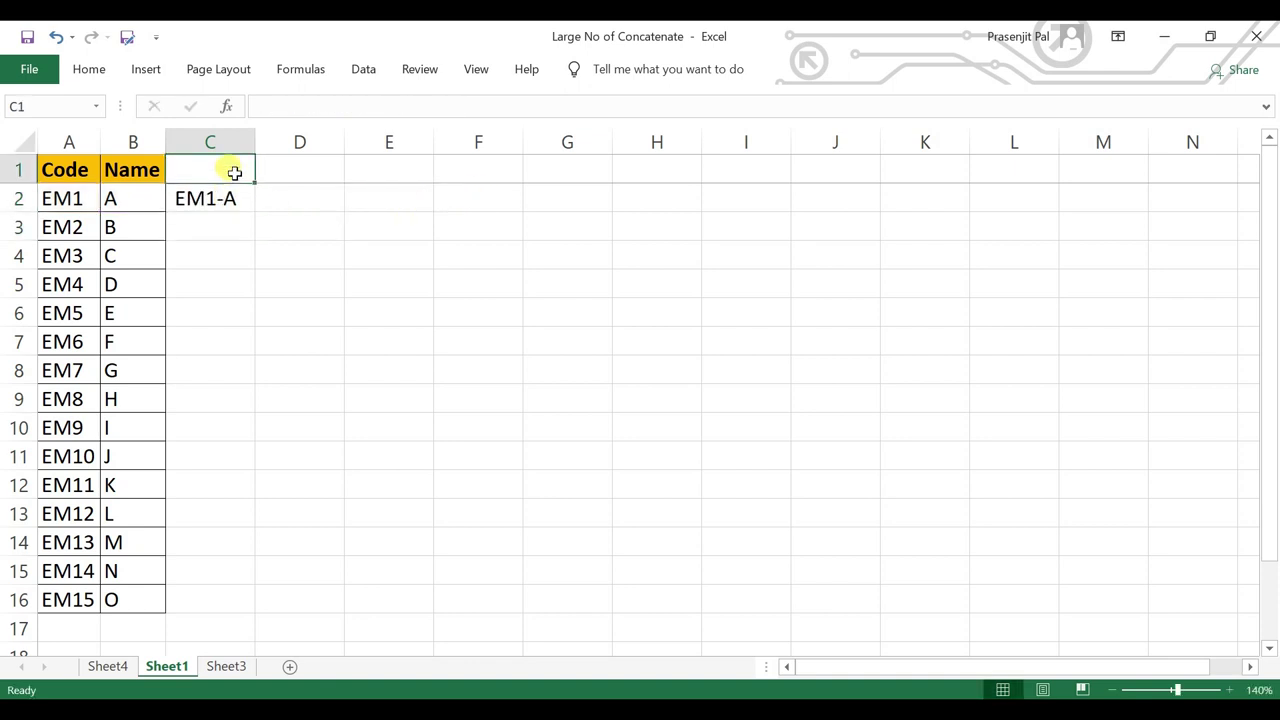
left_click(223, 196)
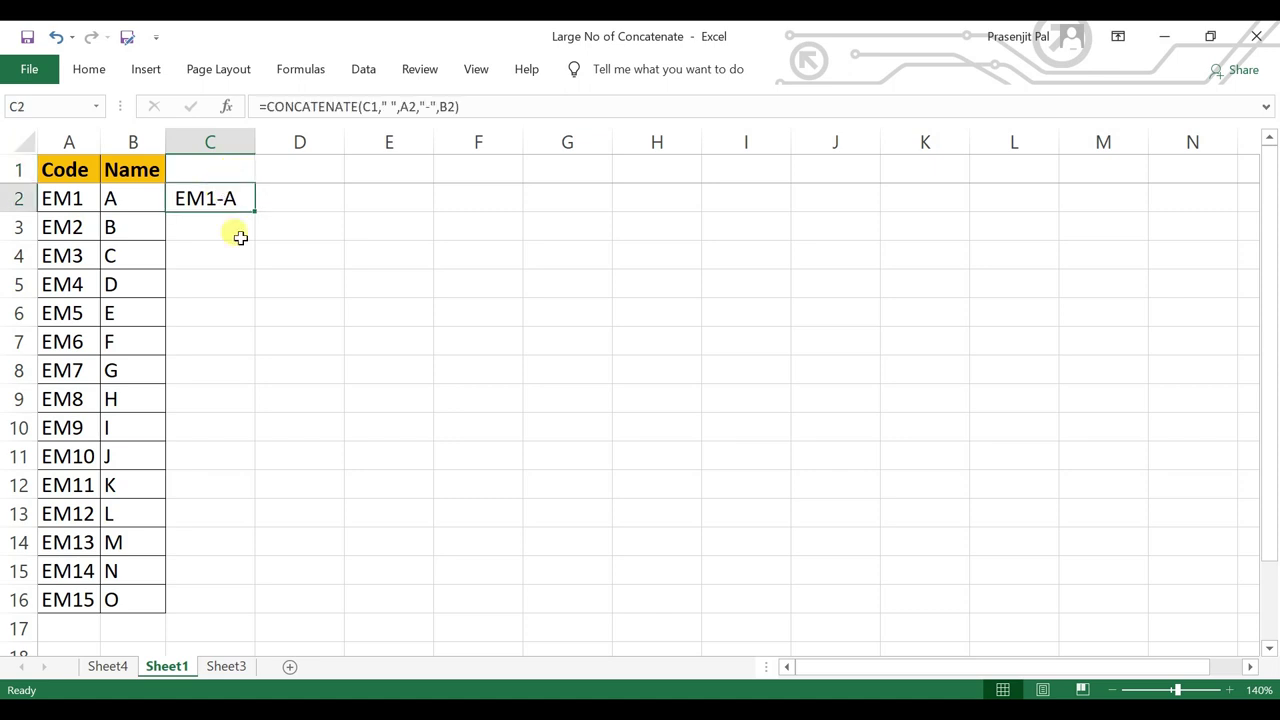
left_click_drag(254, 212, 206, 605)
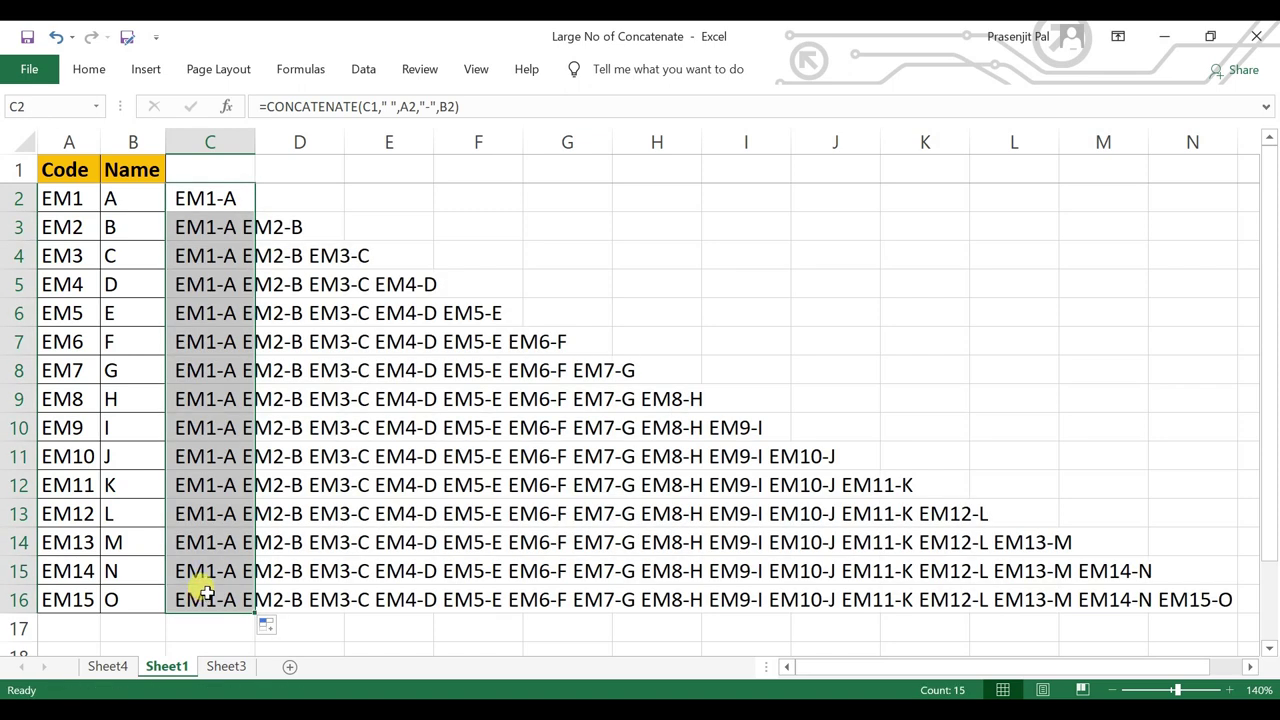
left_click(206, 604)
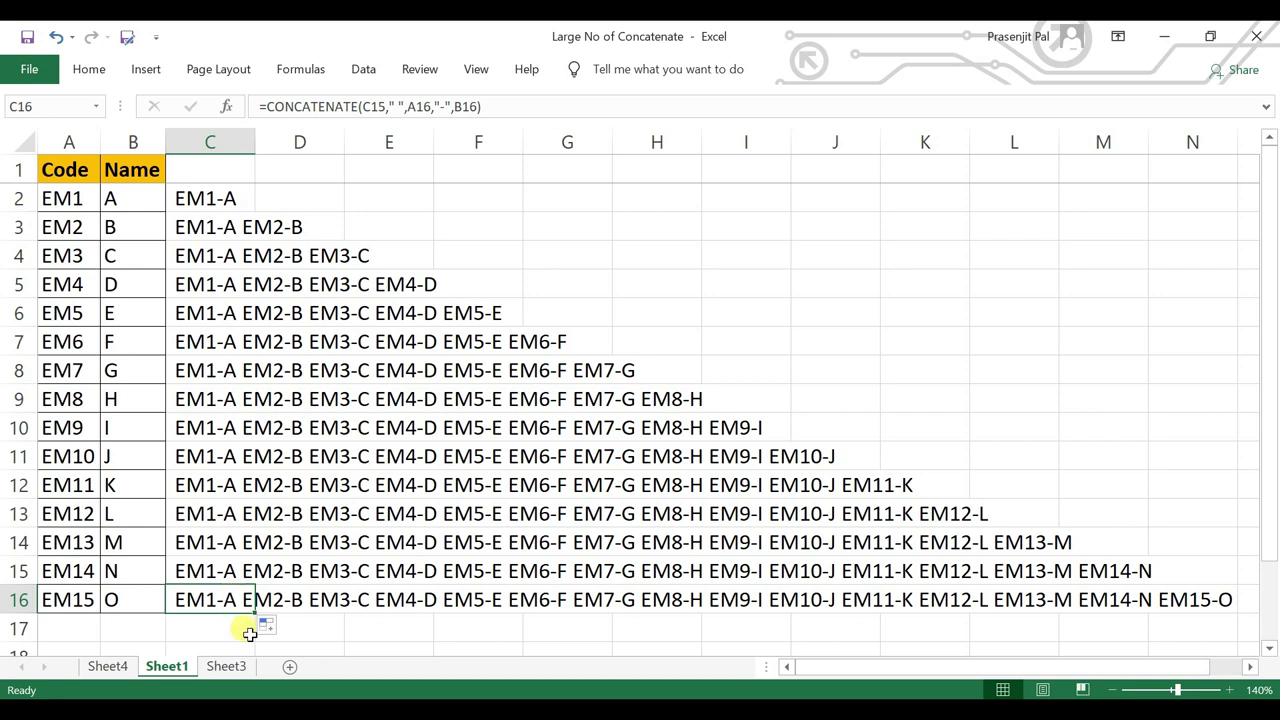
left_click(228, 667)
left_click(137, 215)
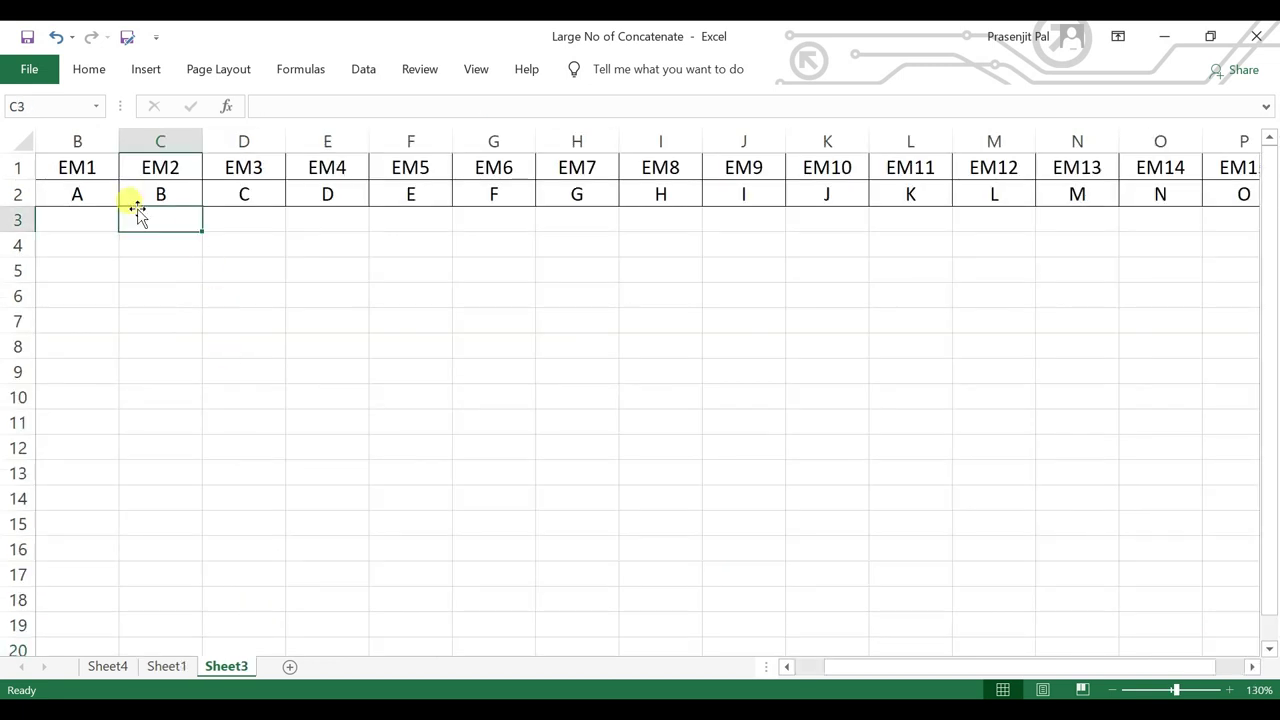
Enter =CONCATENATE(A3," ",B1,"-",B2) in Sheet3's B3 to display EM1-A.
key("Home")
left_click(191, 214)
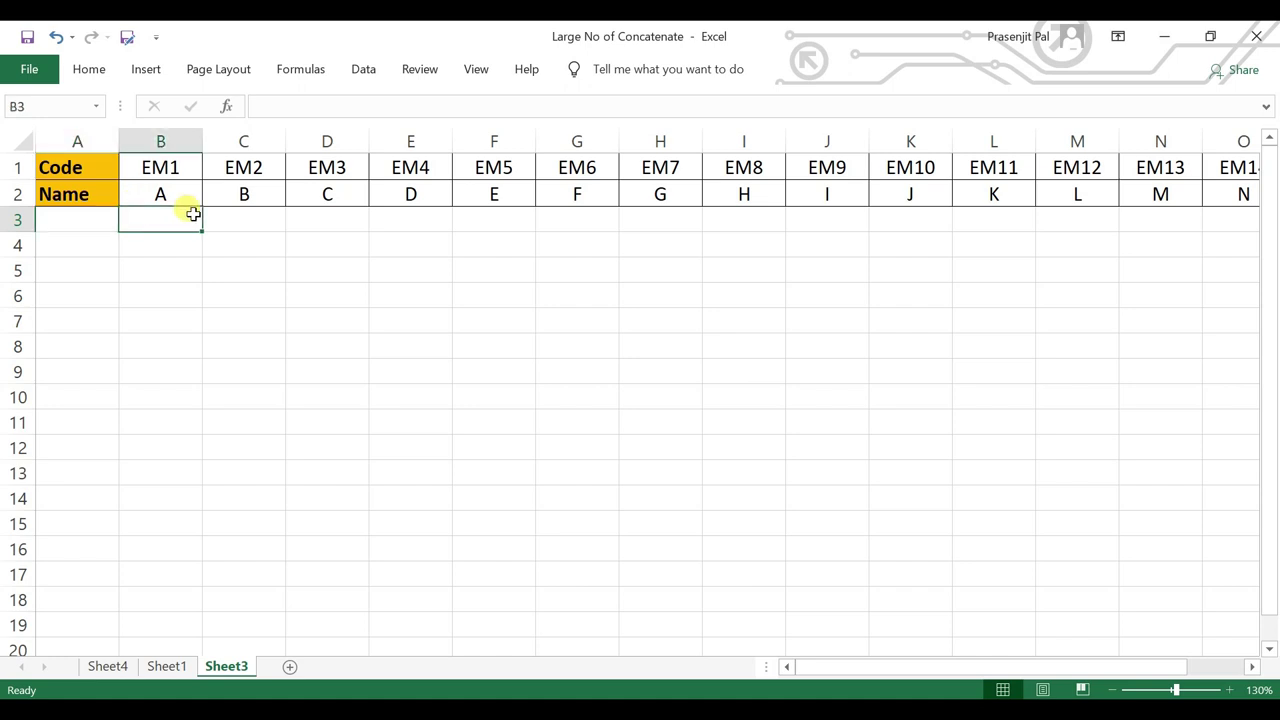
type("=CON")
key("Tab")
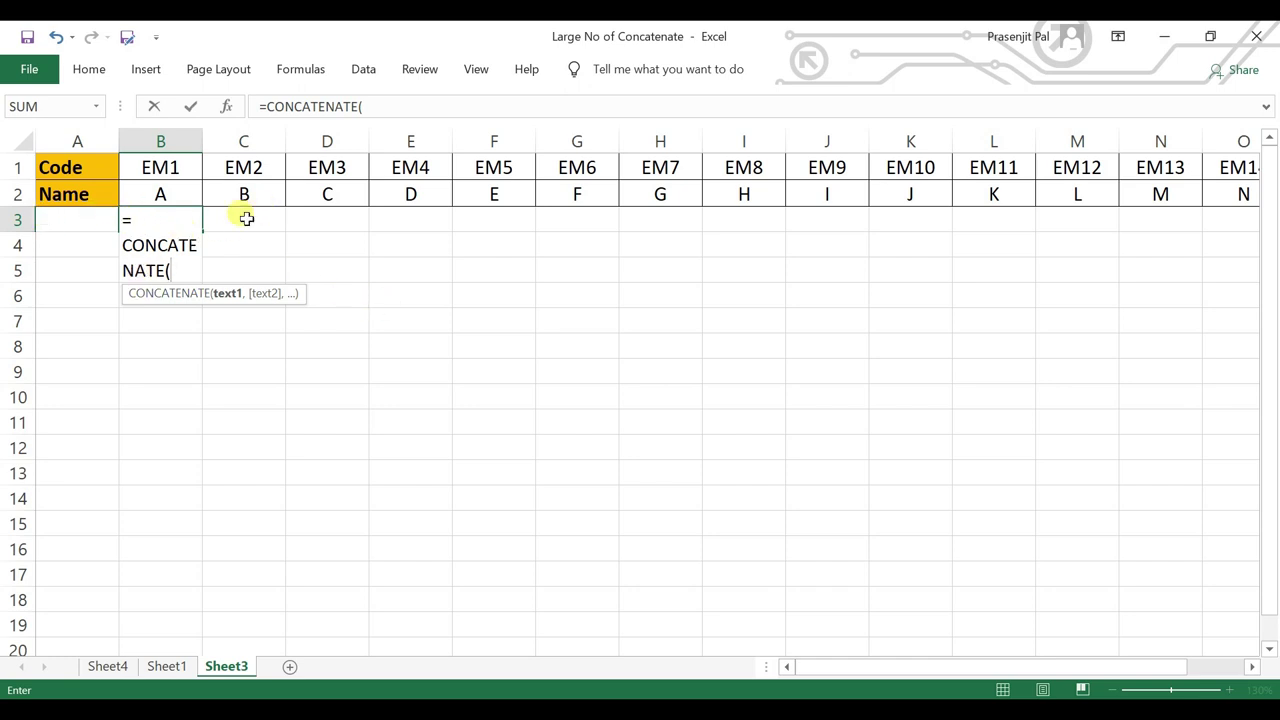
left_click(99, 217)
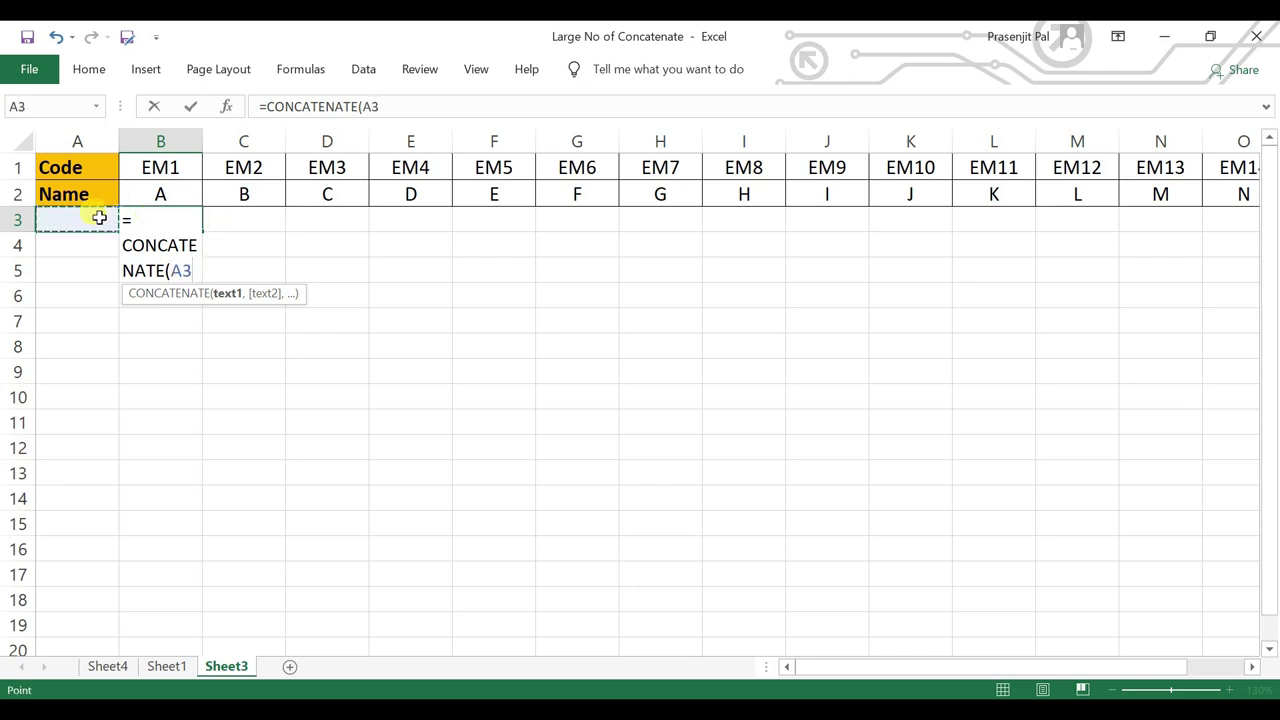
type(",")
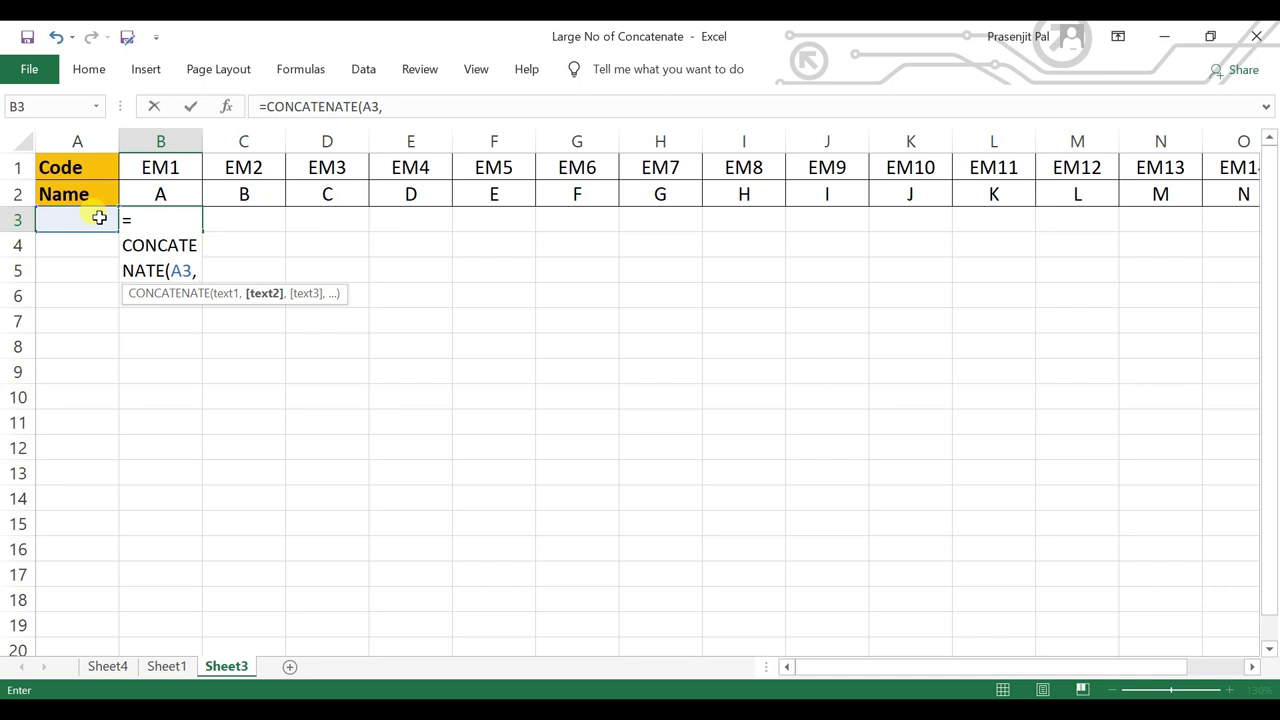
type("\" \",")
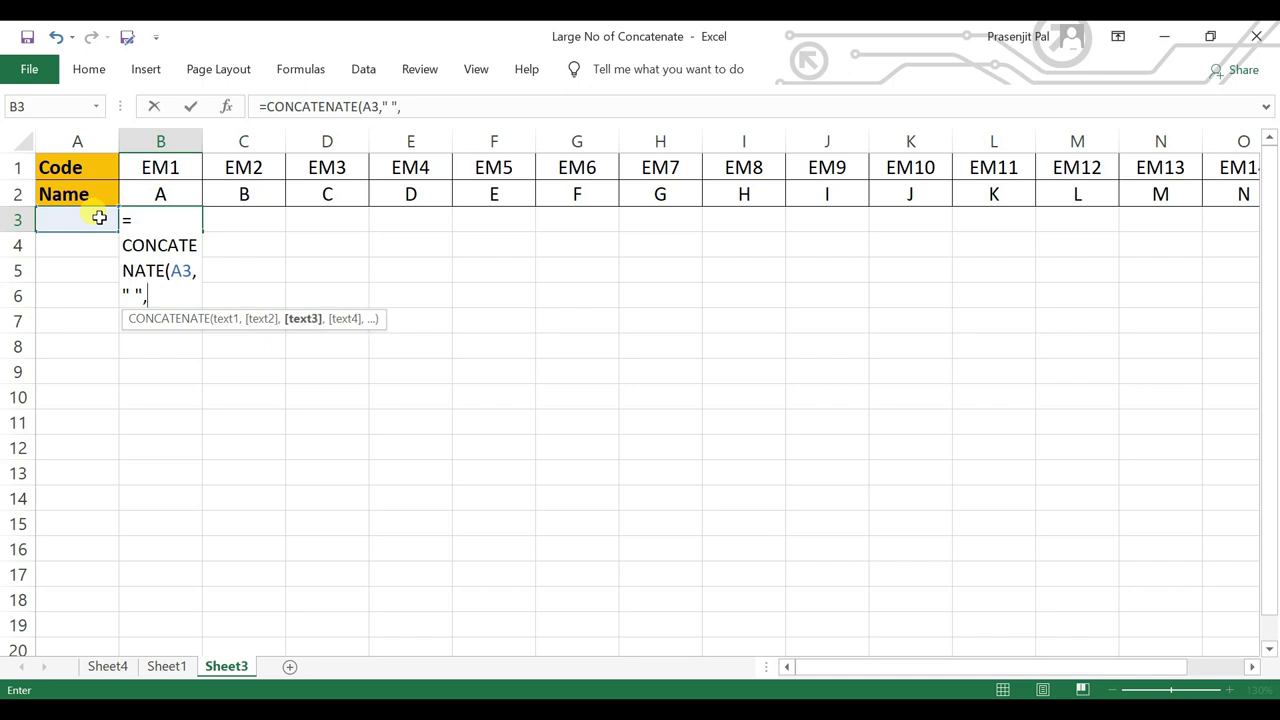
left_click(192, 168)
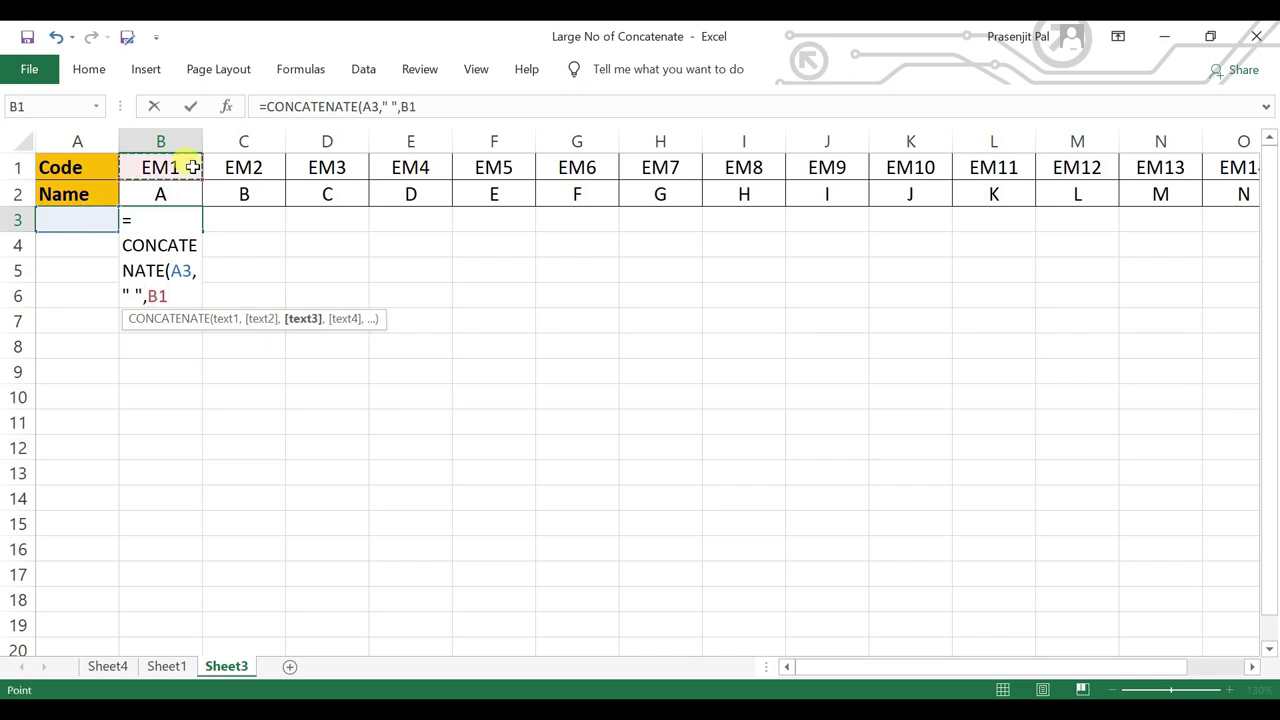
type(",\"")
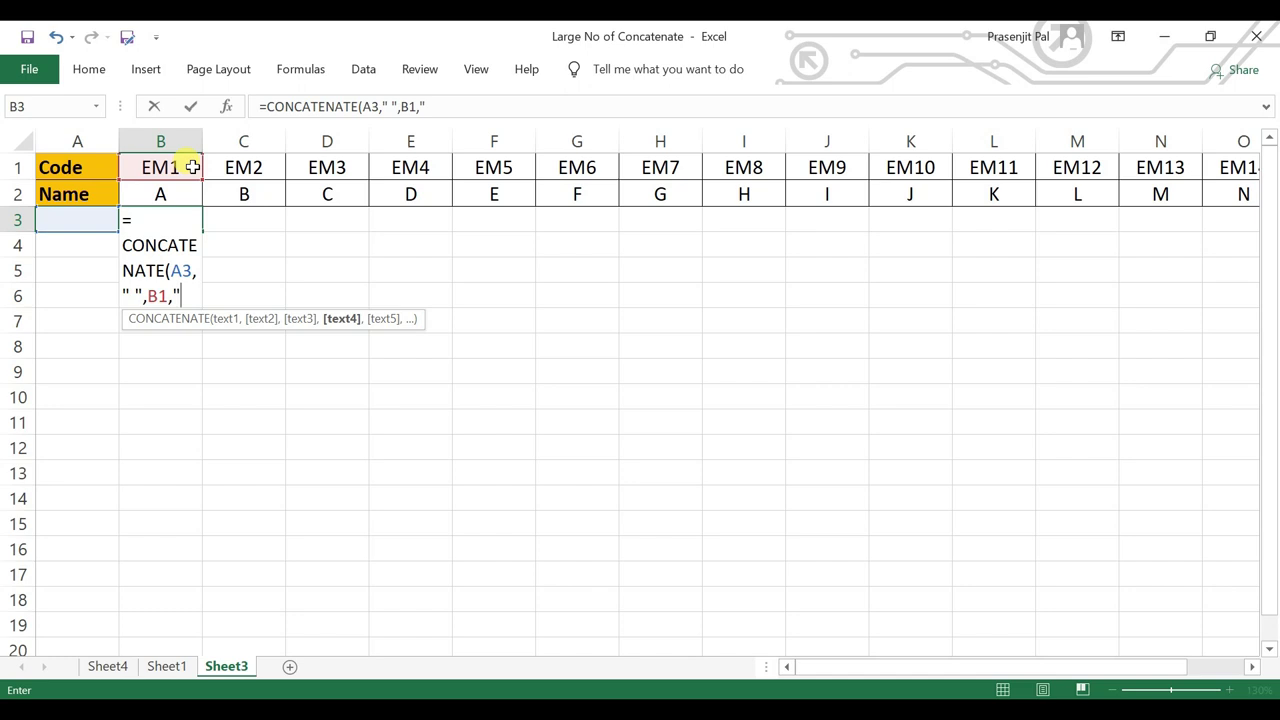
type("-\"")
type(",")
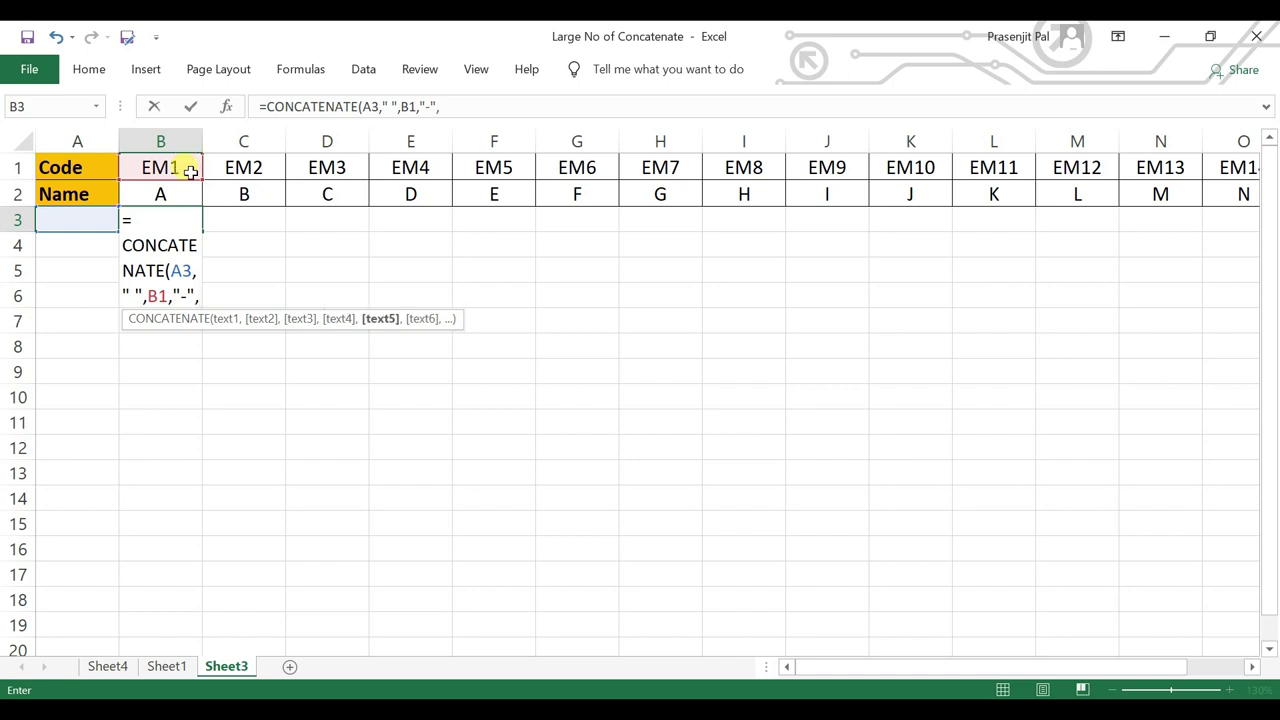
left_click(182, 192)
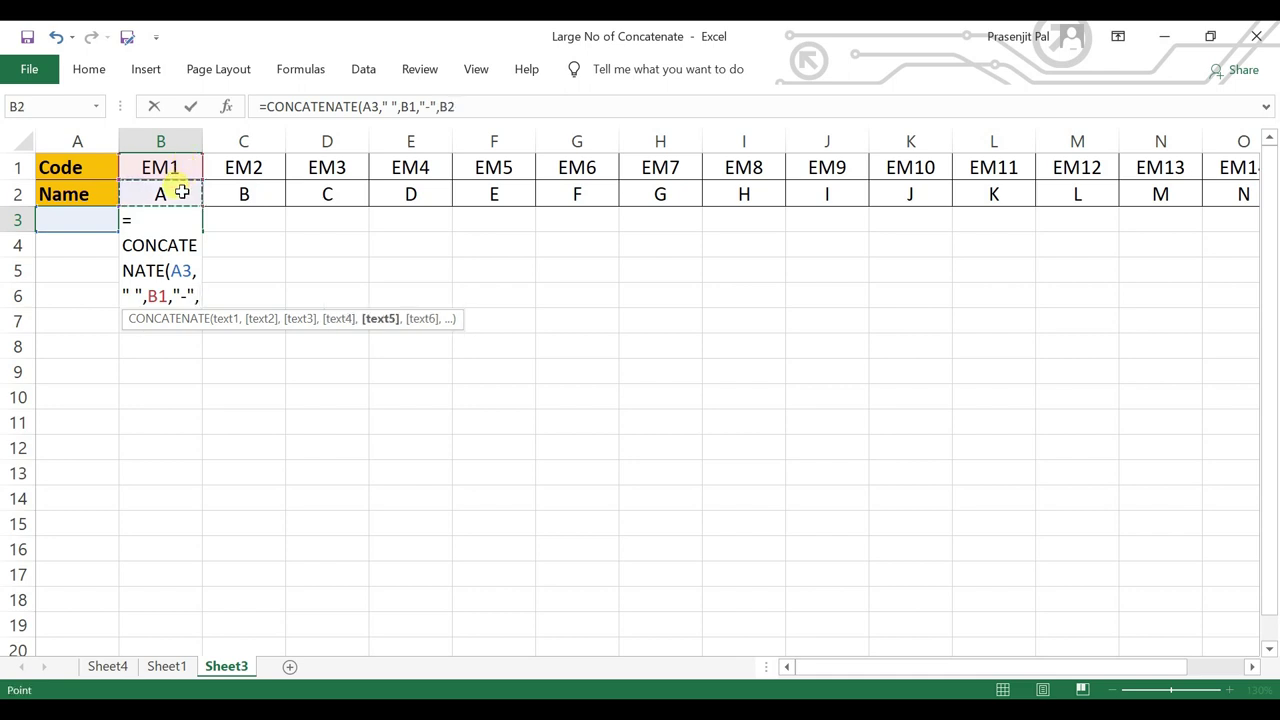
type(")")
key("Return")
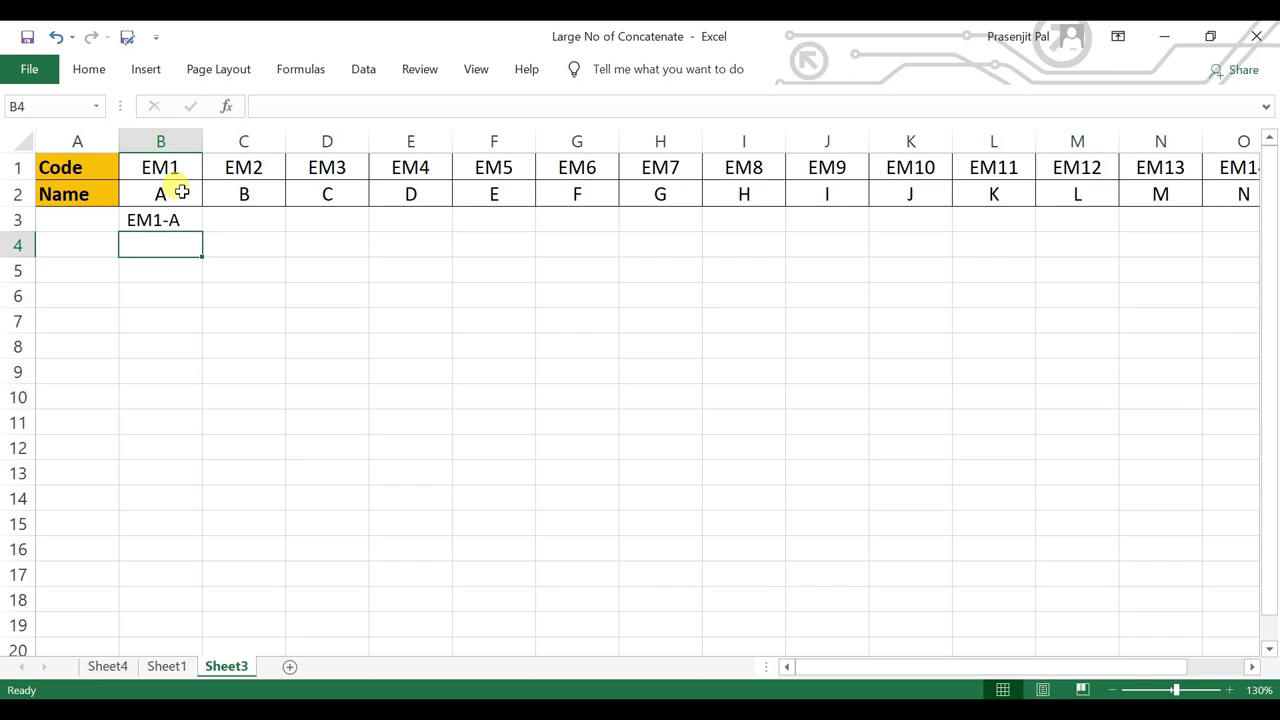
Fill B3 right to P3 and check J3 and P3's EM1-A through EM15-O chain.
left_click(166, 221)
left_click_drag(202, 230, 1118, 228)
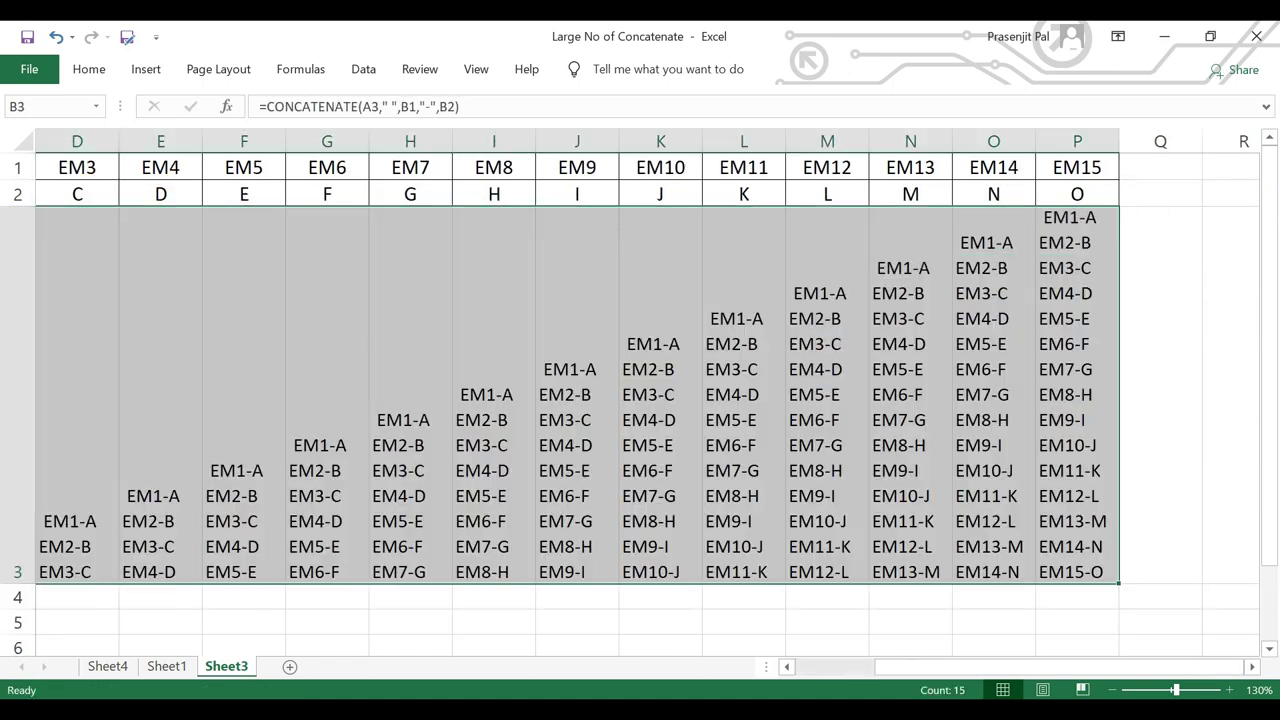
left_click(592, 368)
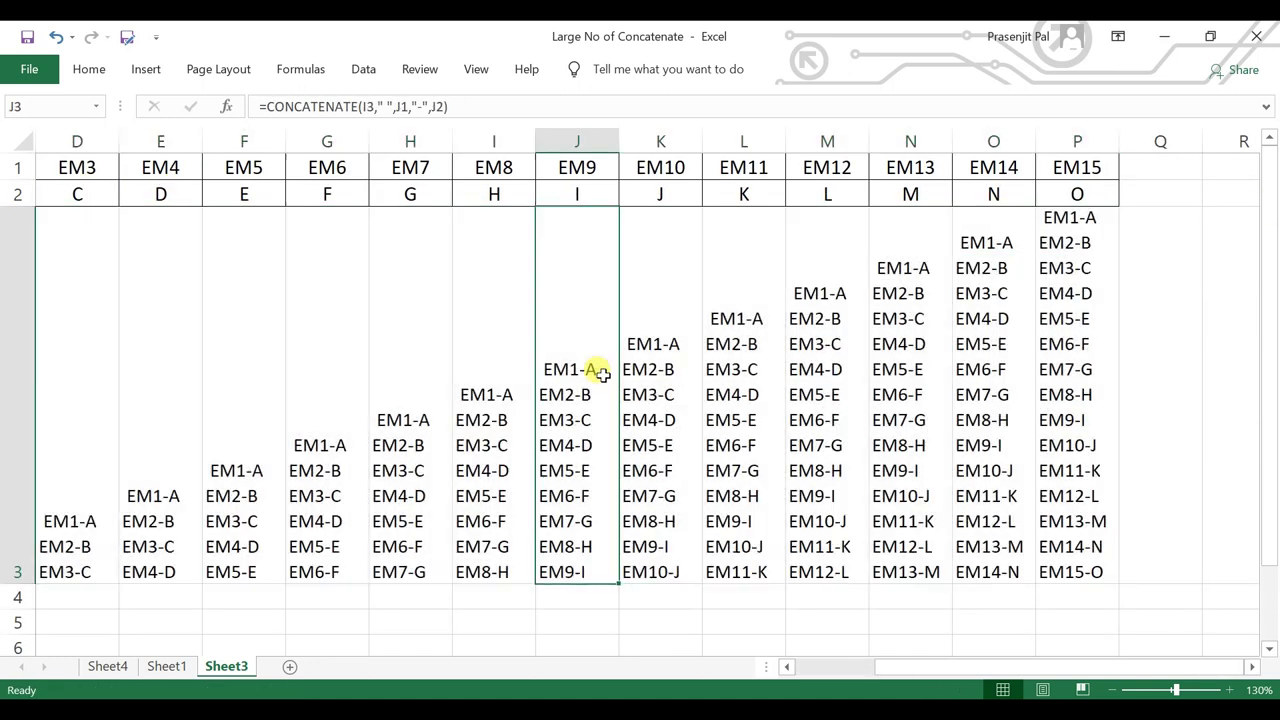
left_click(1050, 340)
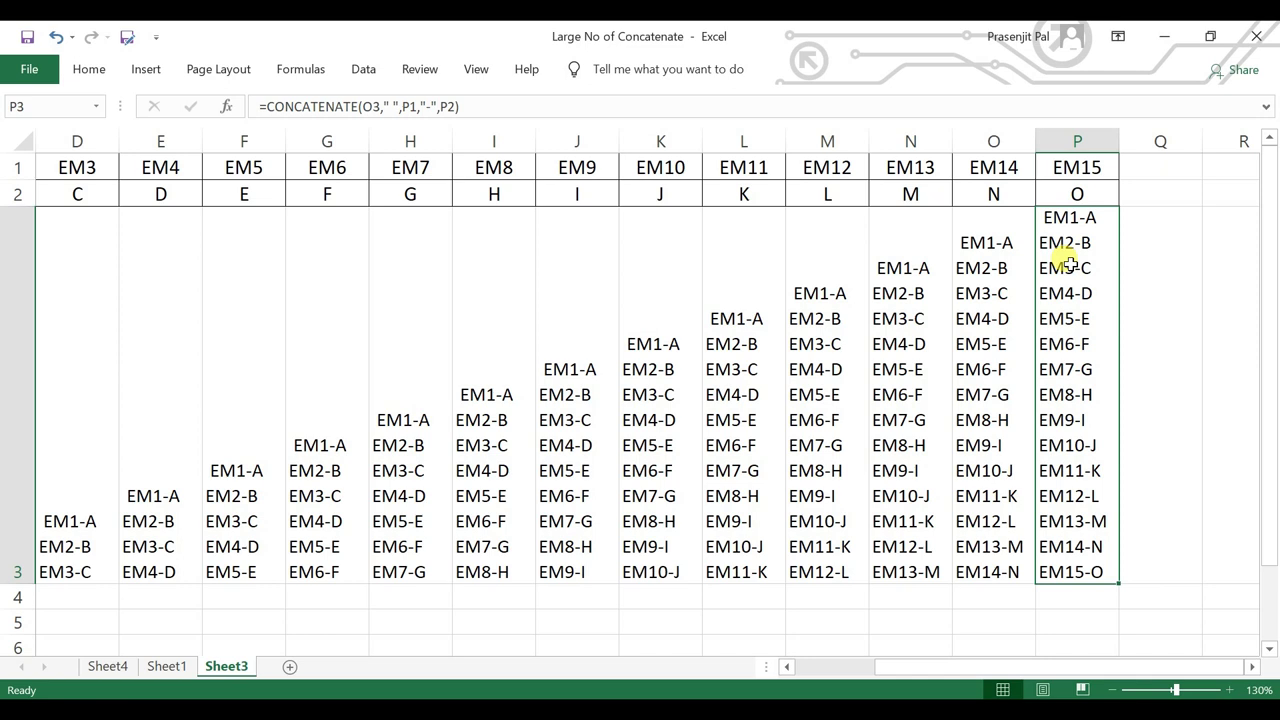
left_click(1188, 292)
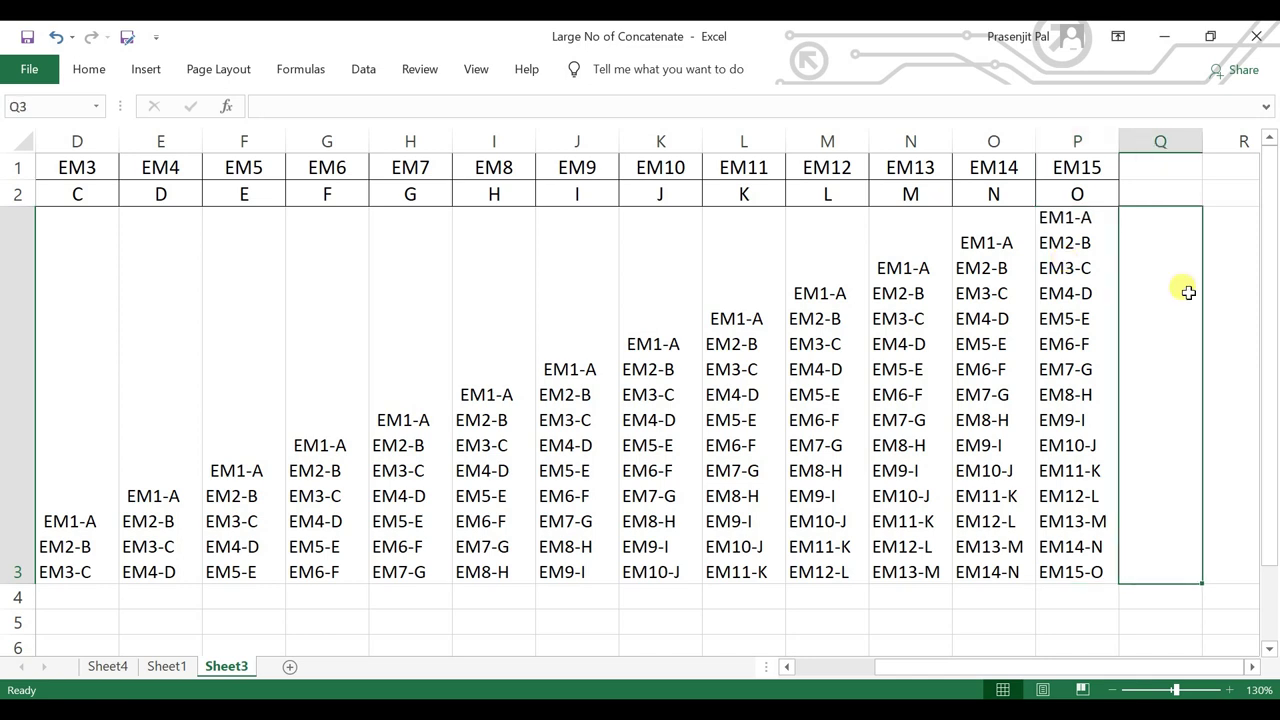